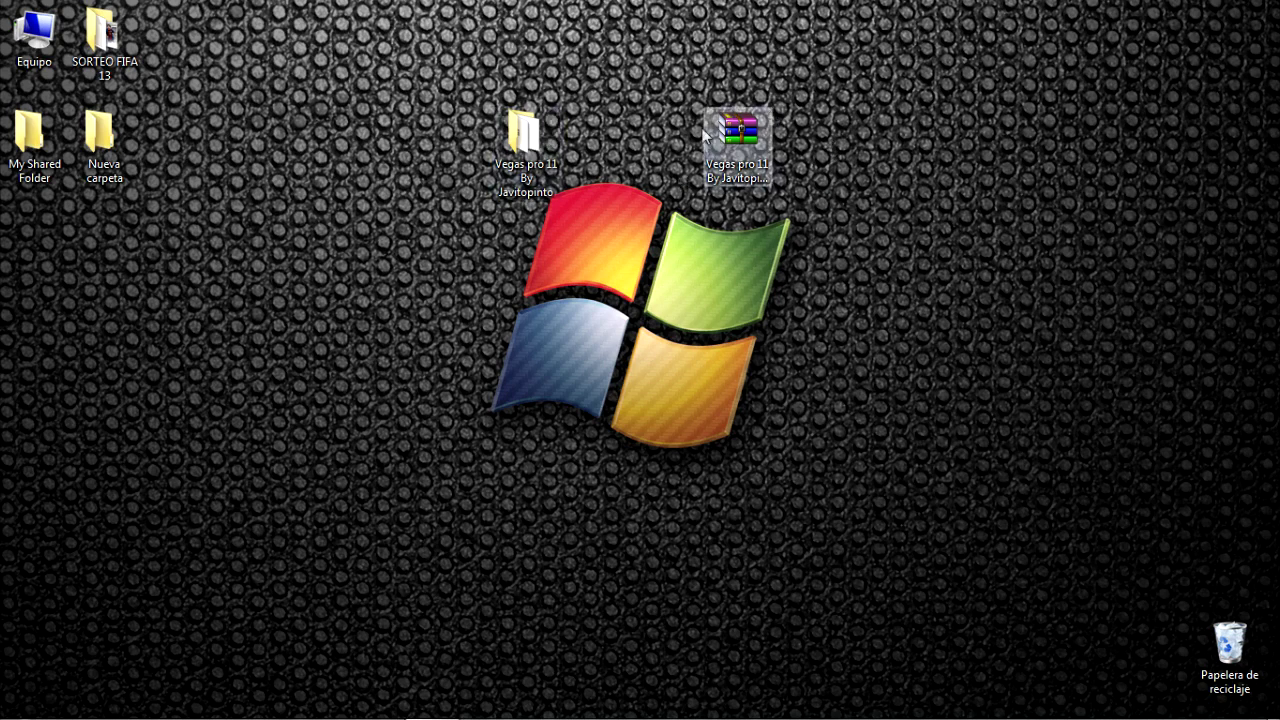
- Open the Vegas pro 11 folder from the desktop, restore its maximized window and widen it to show all file columns
double_click(524, 138)
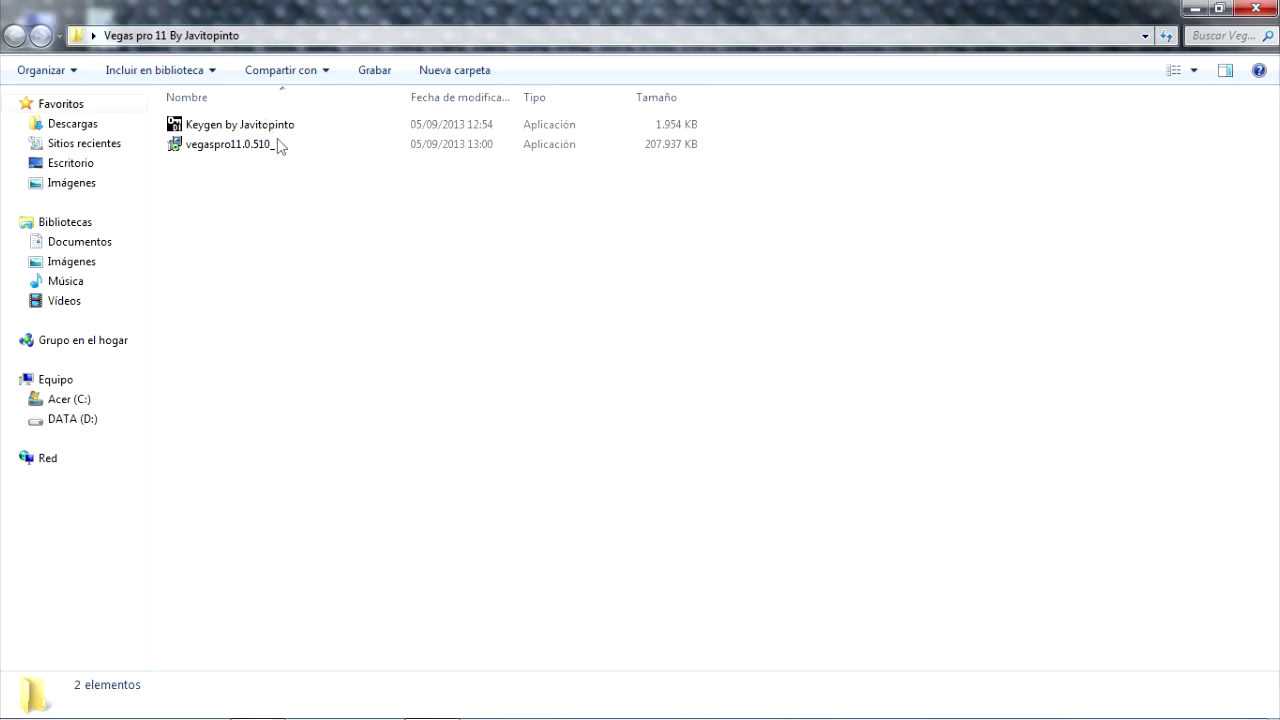
left_click(264, 146)
left_click(336, 261)
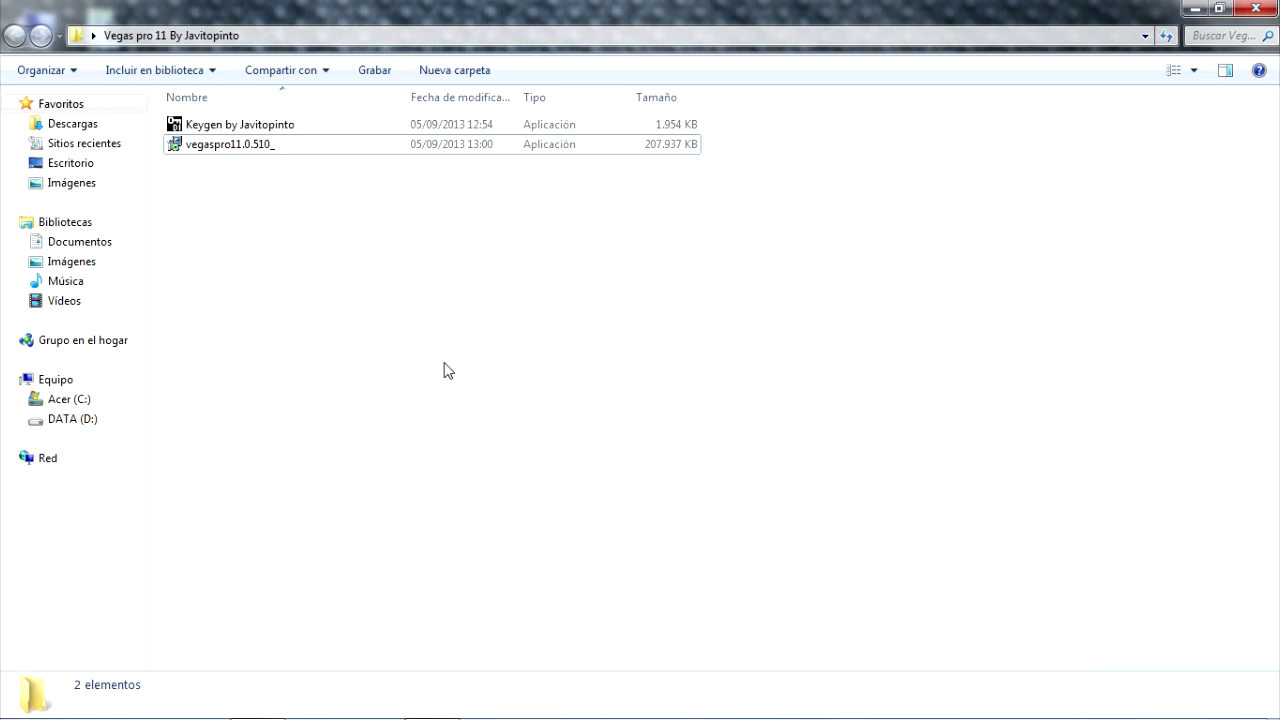
left_click_drag(493, 17, 521, 47)
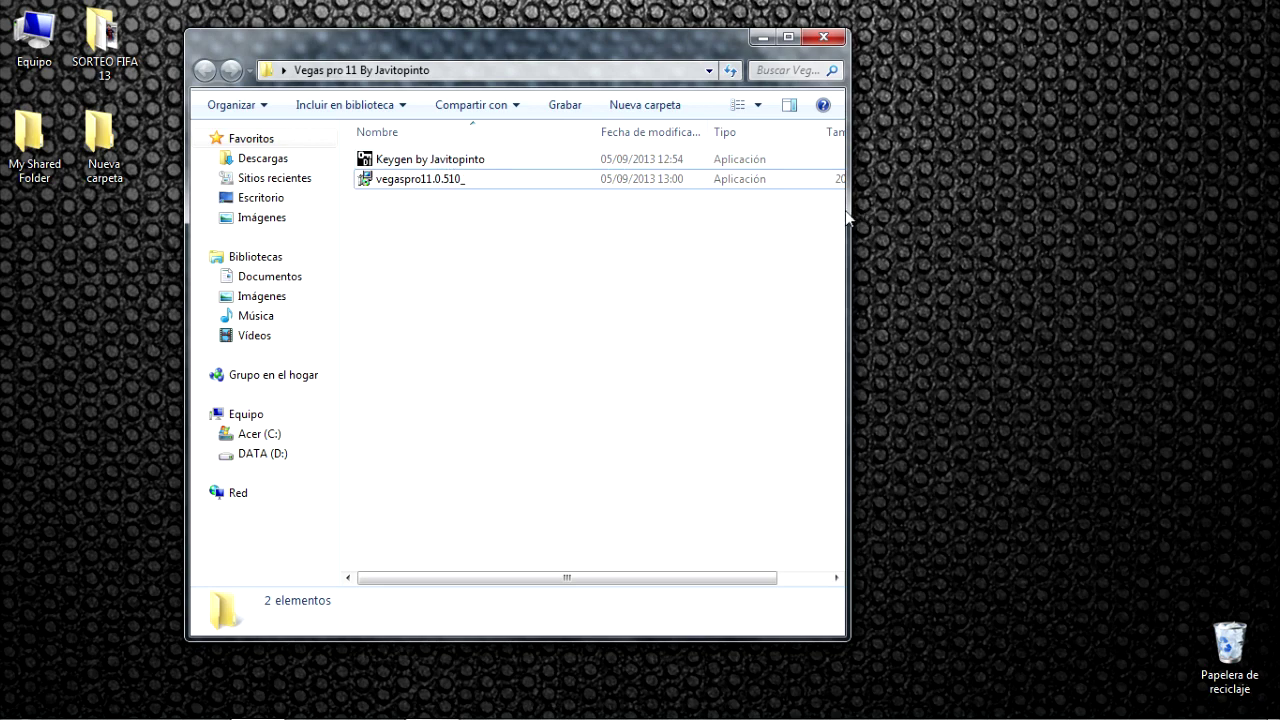
left_click_drag(855, 224, 1186, 223)
left_click_drag(920, 51, 882, 47)
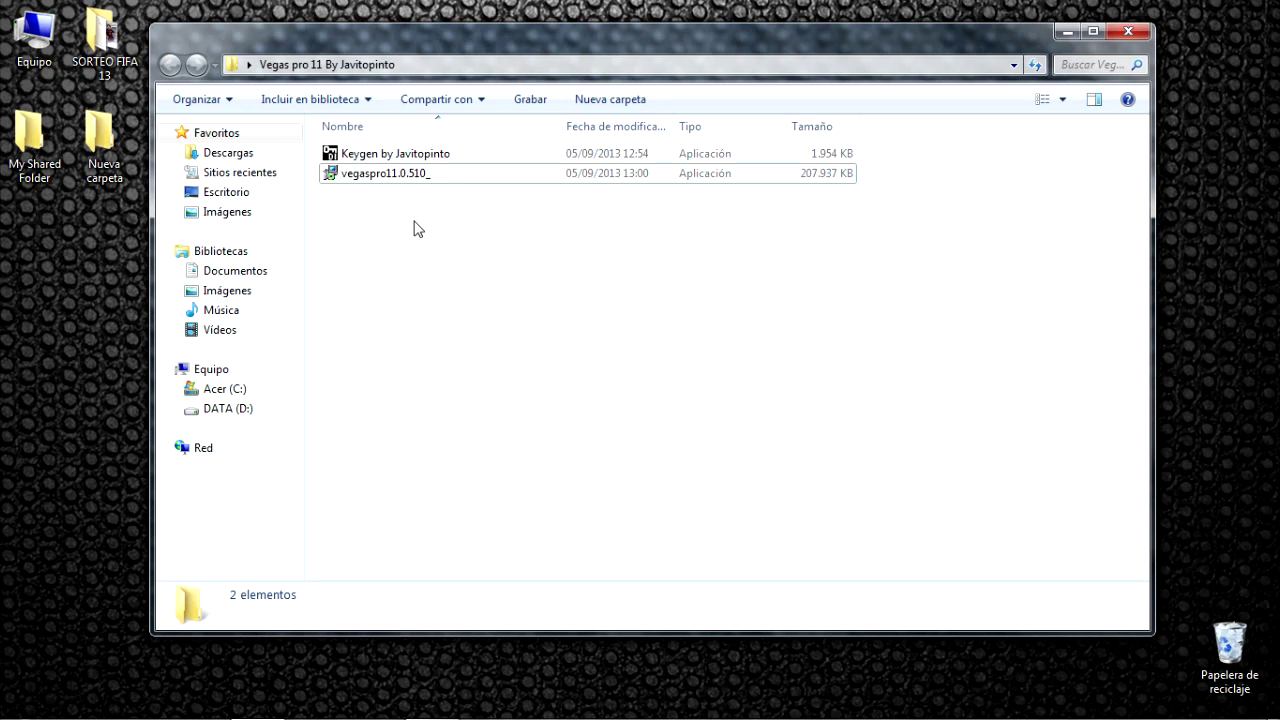
- Launch the vegaspro11.0.510_ installer from the folder
left_click(388, 179)
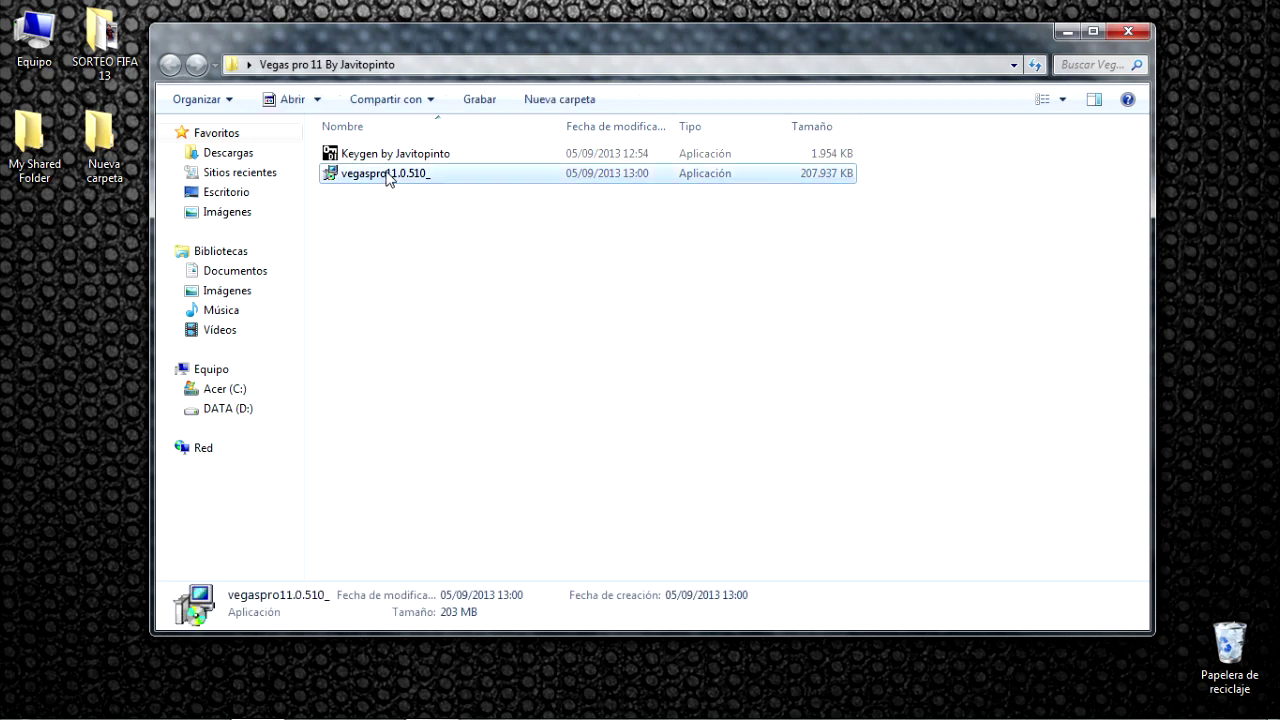
right_click(387, 175)
left_click(458, 205)
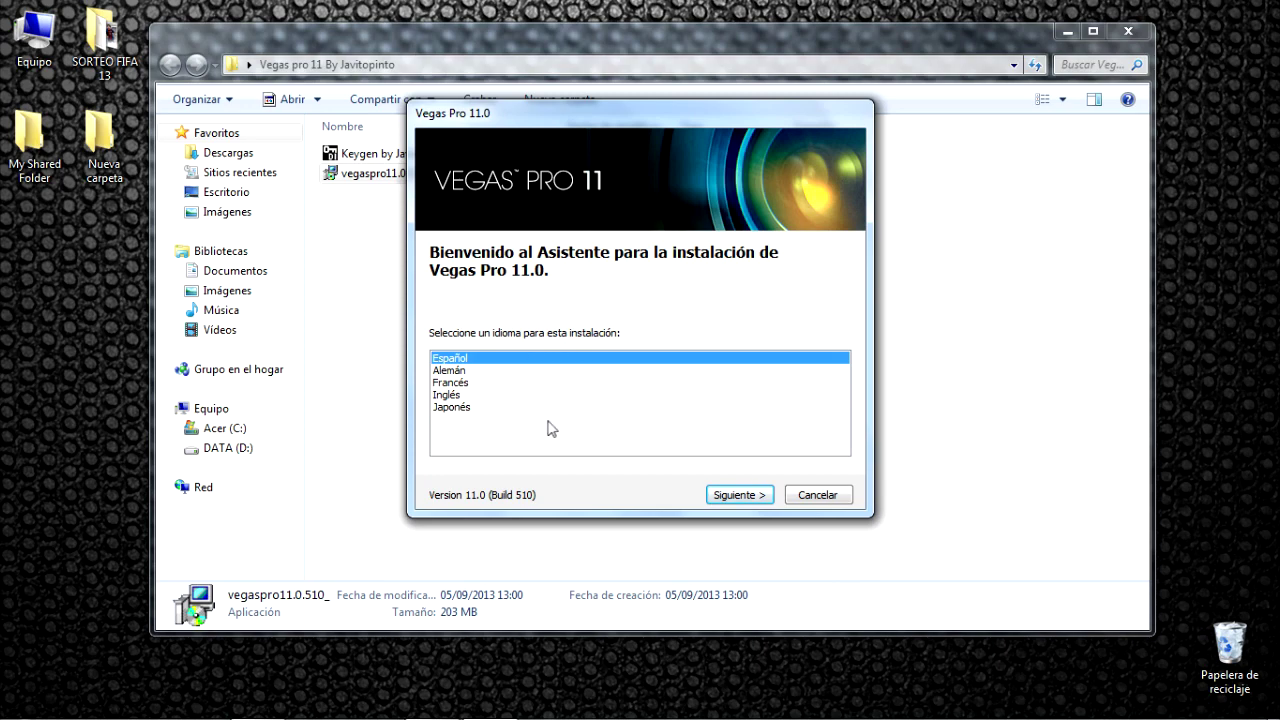
- Continue the Vegas Pro 11.0 setup in Español and accept the end-user licence agreement and privacy policy
left_click(740, 496)
left_click(512, 373)
left_click(745, 496)
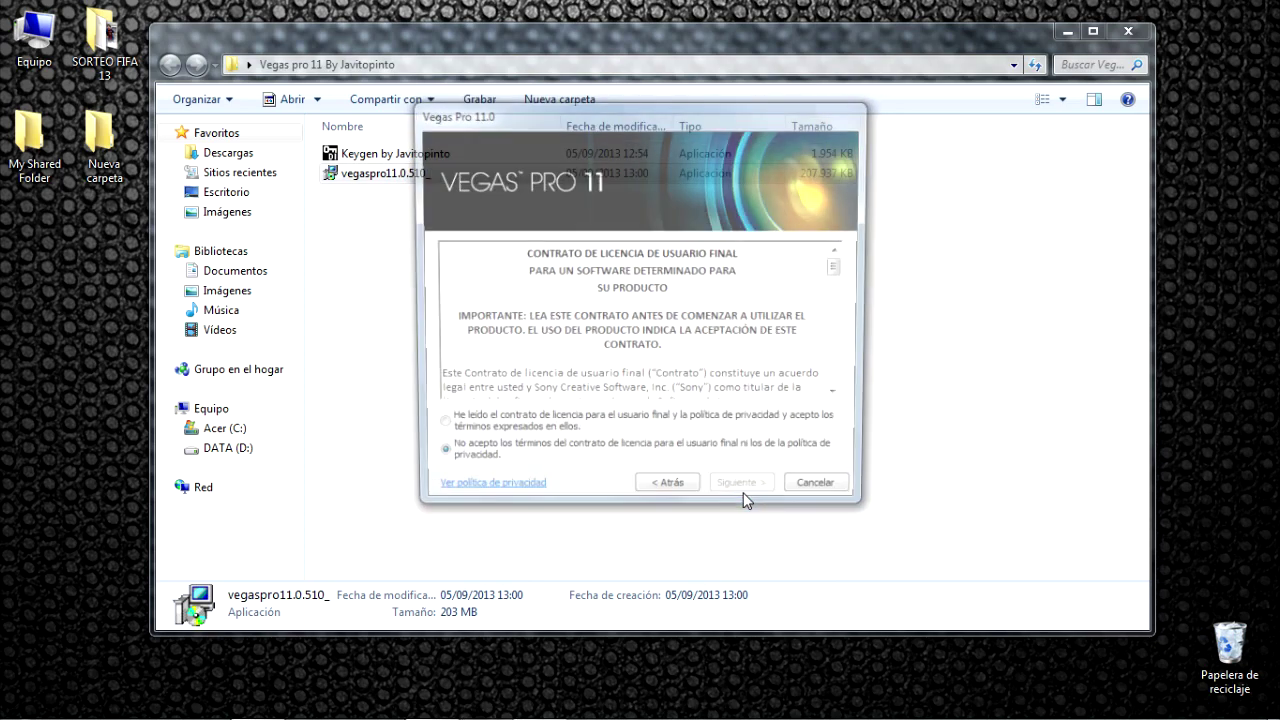
left_click(465, 430)
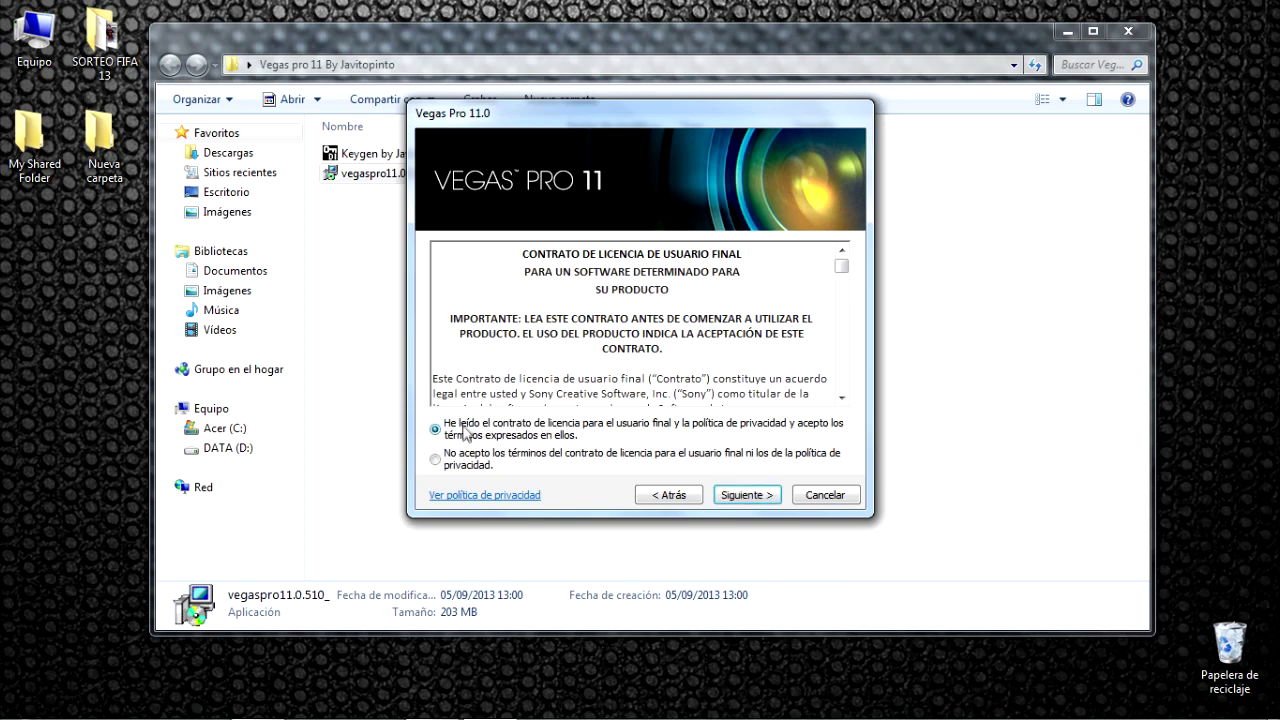
left_click(745, 495)
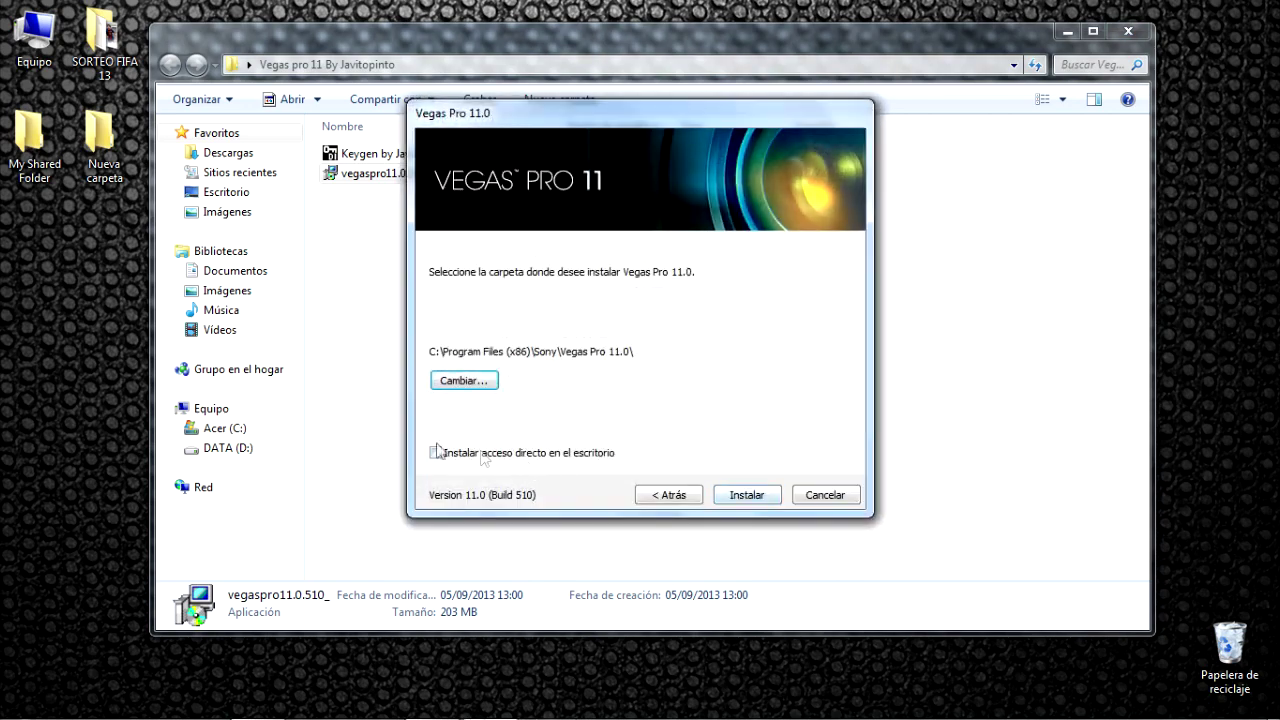
- Install Vegas Pro 11.0 in the default folder with a desktop shortcut and finish the setup wizard
left_click(436, 454)
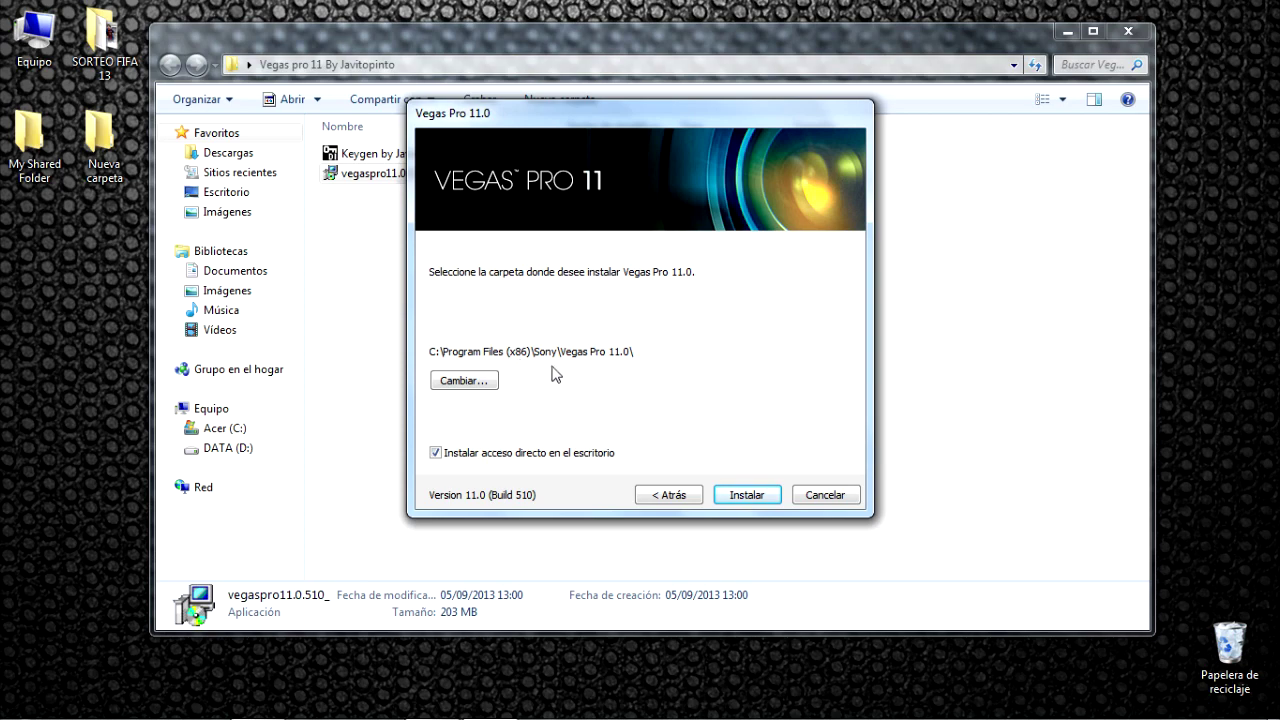
left_click(764, 495)
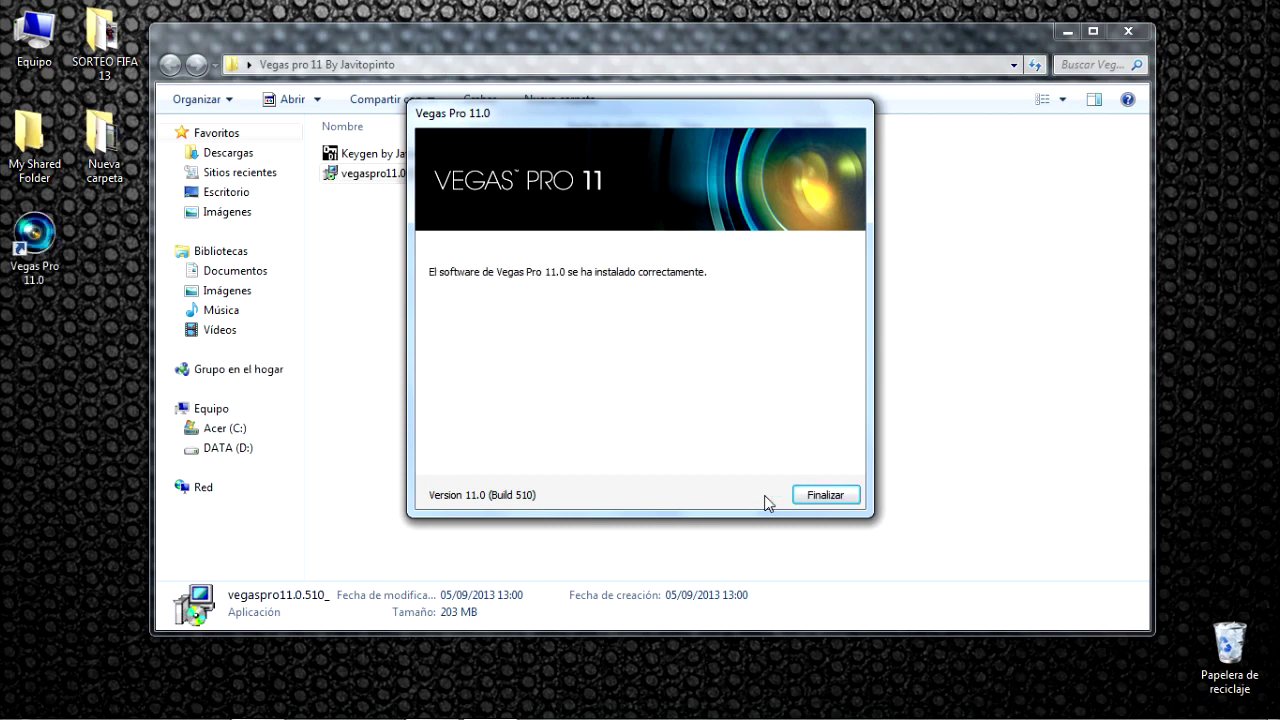
left_click(826, 495)
- Shift the folder window slightly and launch the Keygen application from it
left_click_drag(726, 43, 768, 47)
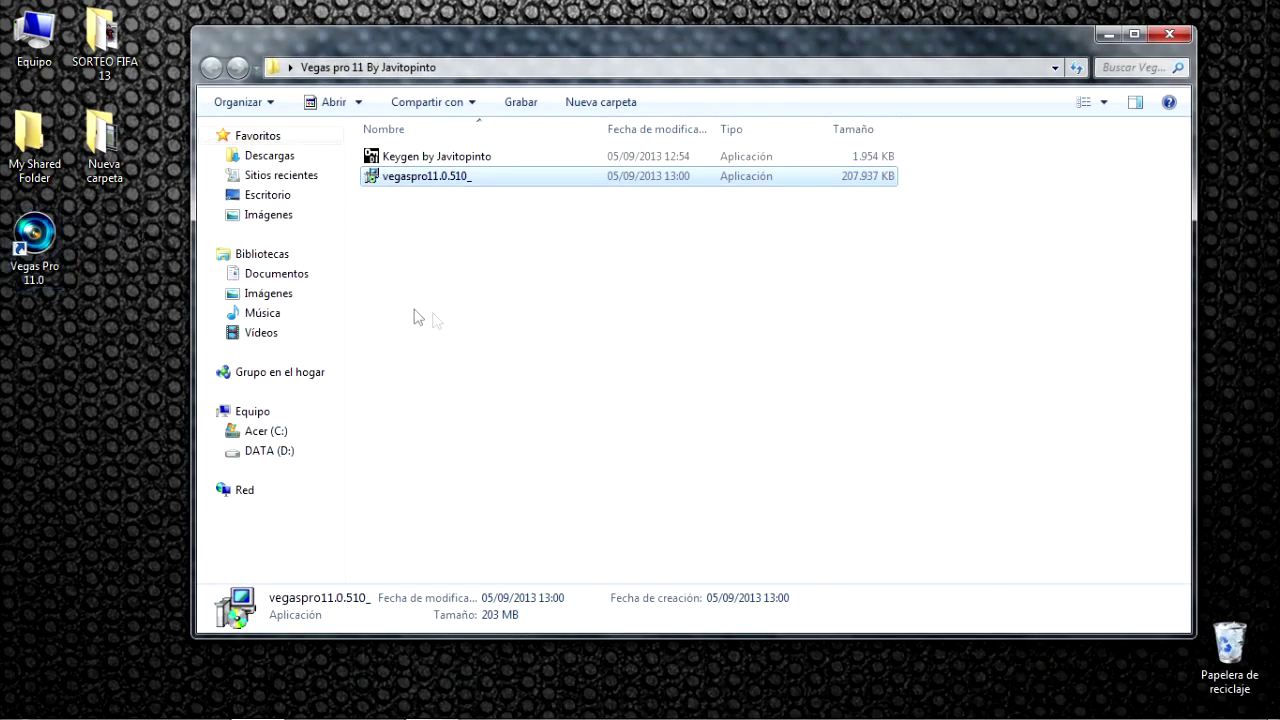
left_click(408, 162)
right_click(408, 162)
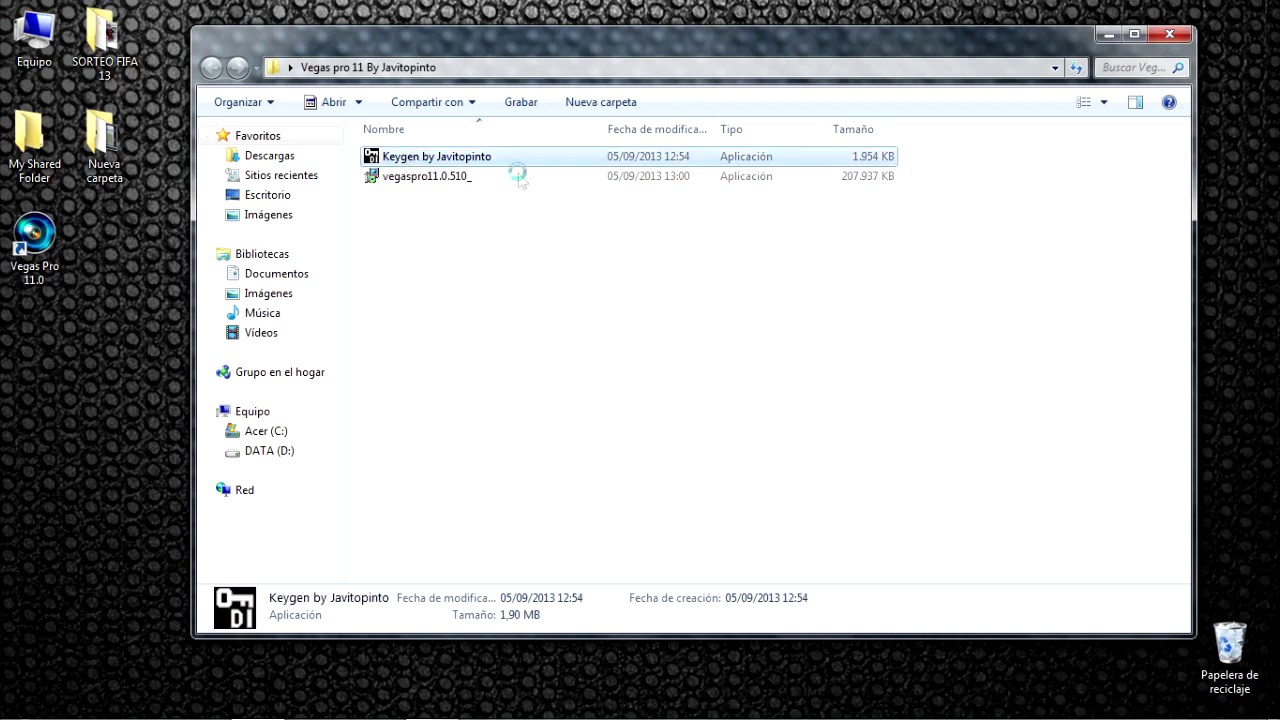
left_click(515, 191)
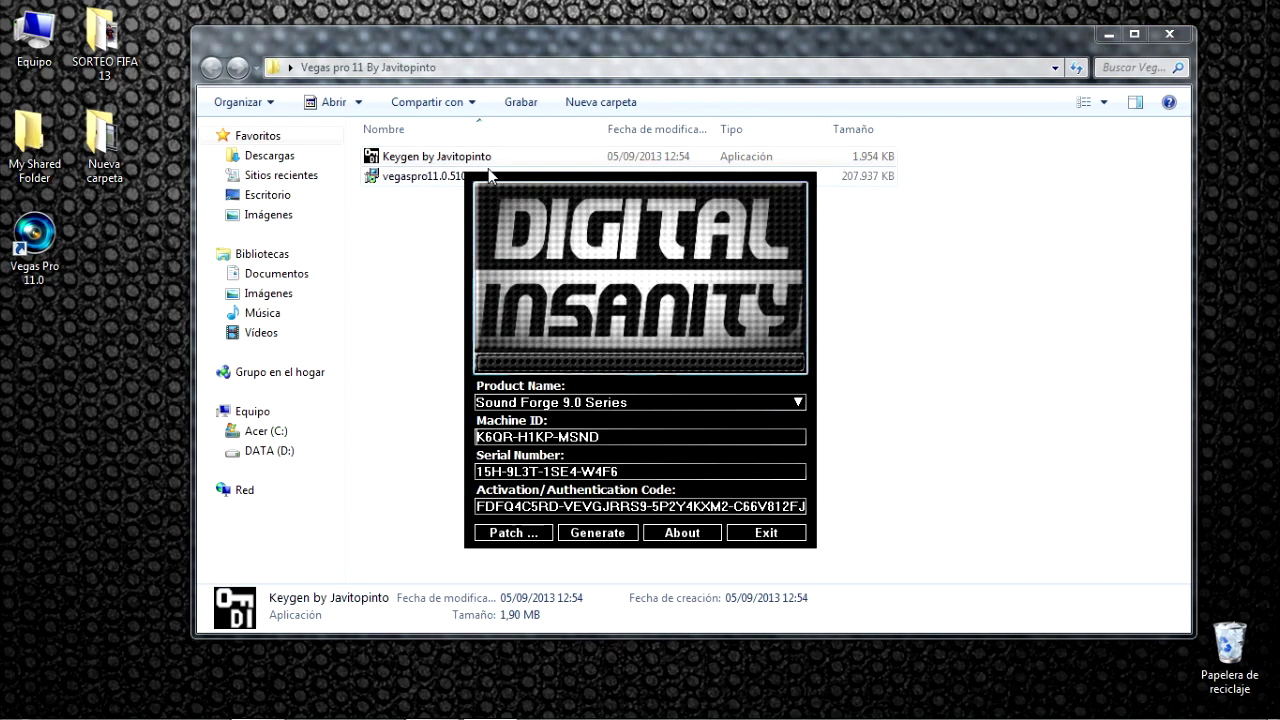
- Lower the DI Keygen volume to 0 in the Windows volume mixer and close the mixer
mouse_move(1158, 705)
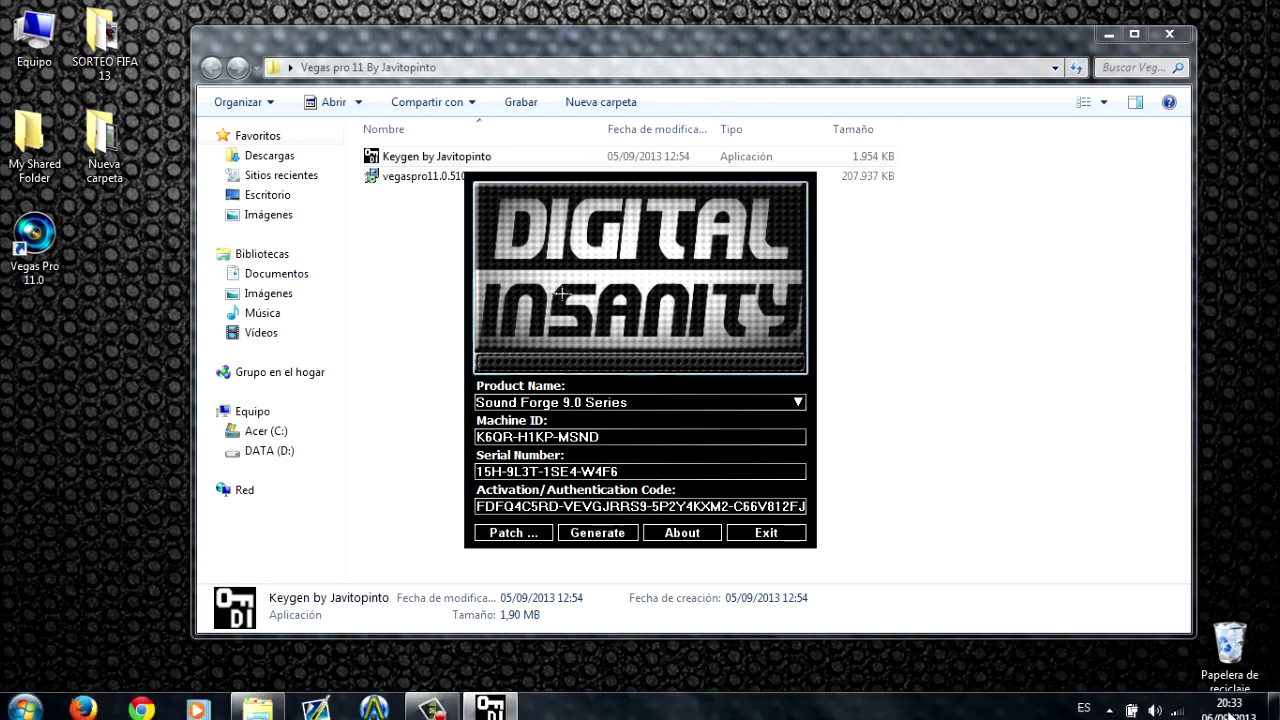
left_click(1155, 702)
left_click(1150, 650)
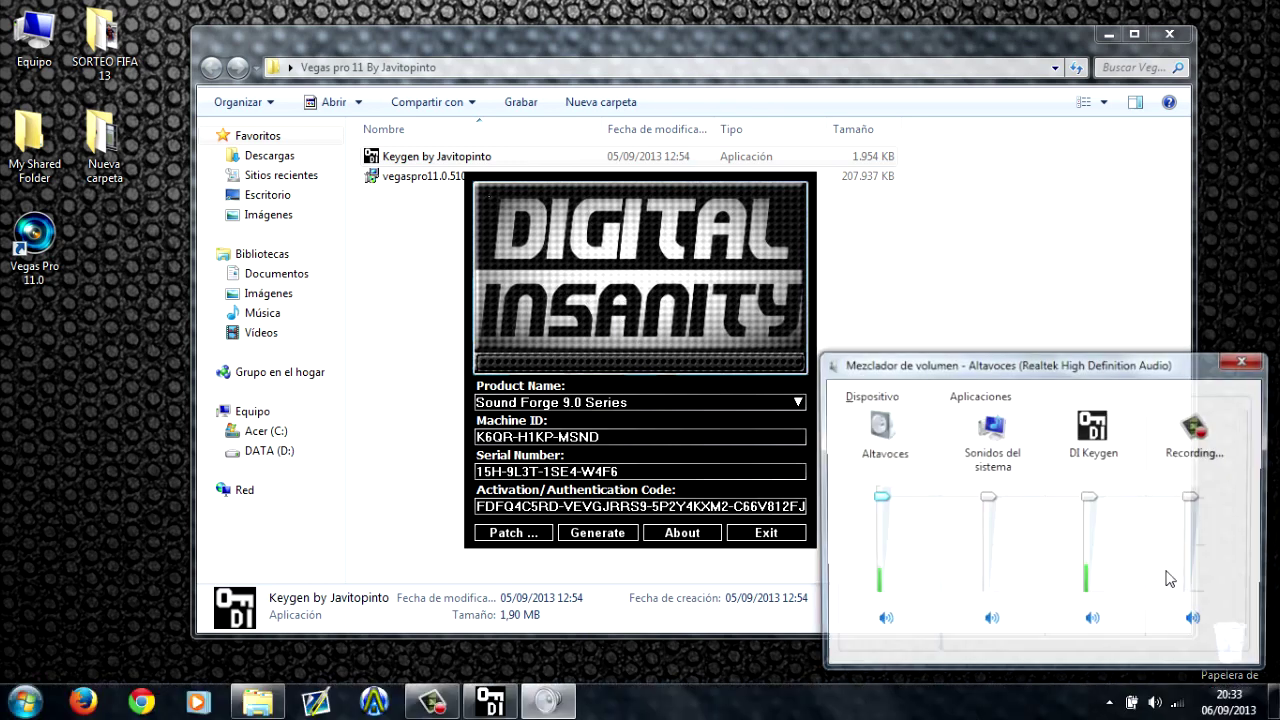
left_click_drag(1088, 510, 1088, 596)
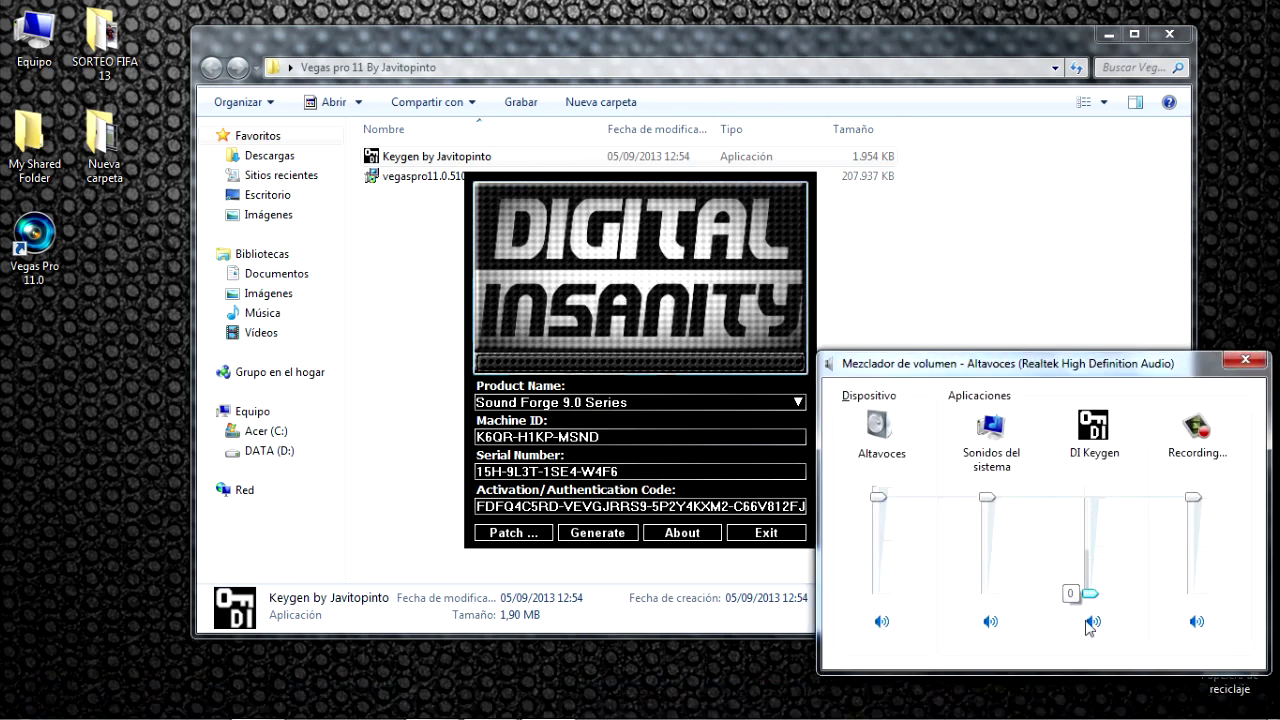
left_click(1246, 360)
- Choose Vegas Pro 11.0 (32 bit) Series as the keygen's product and generate a new serial number and activation code
left_click_drag(696, 369, 706, 325)
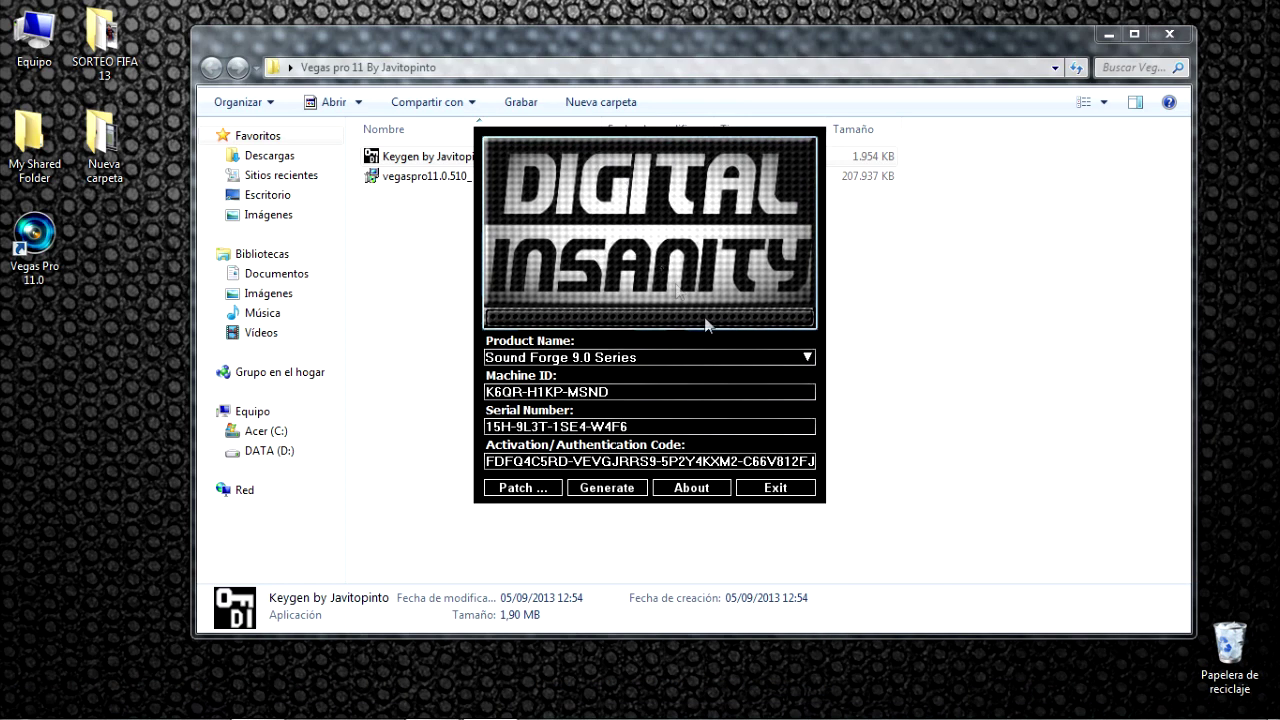
left_click(691, 357)
left_click_drag(806, 380, 811, 430)
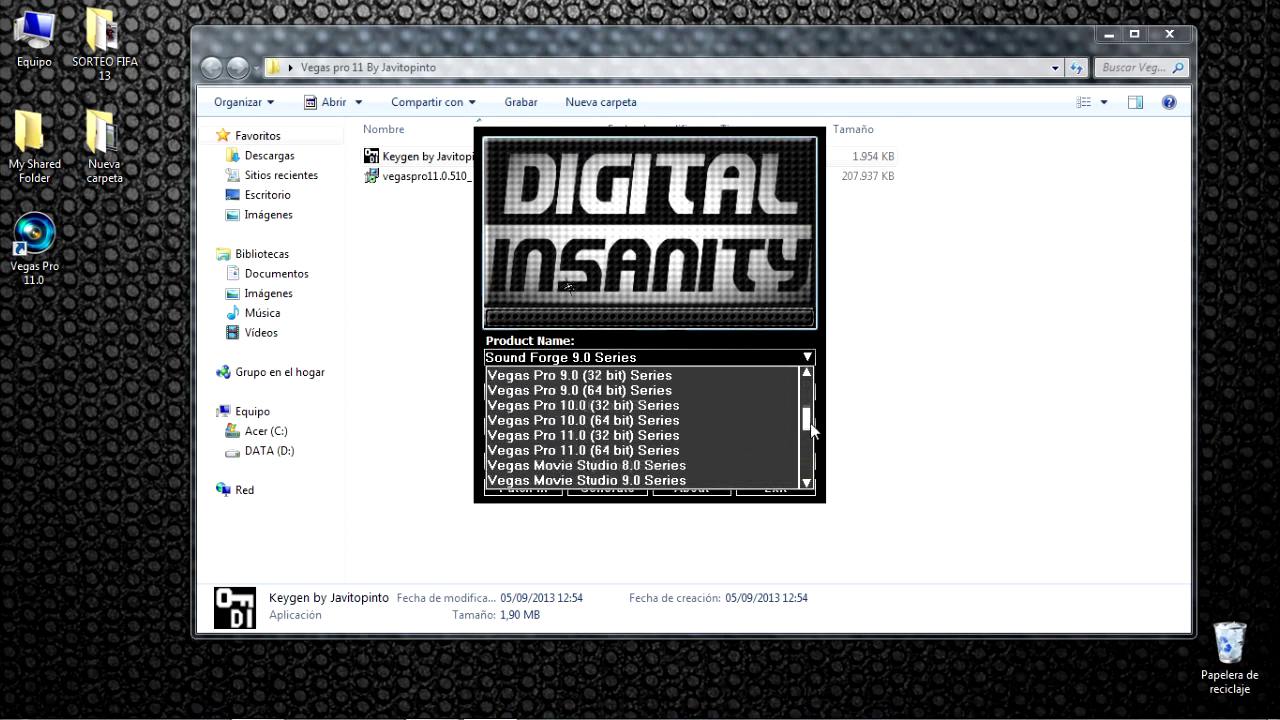
left_click(649, 436)
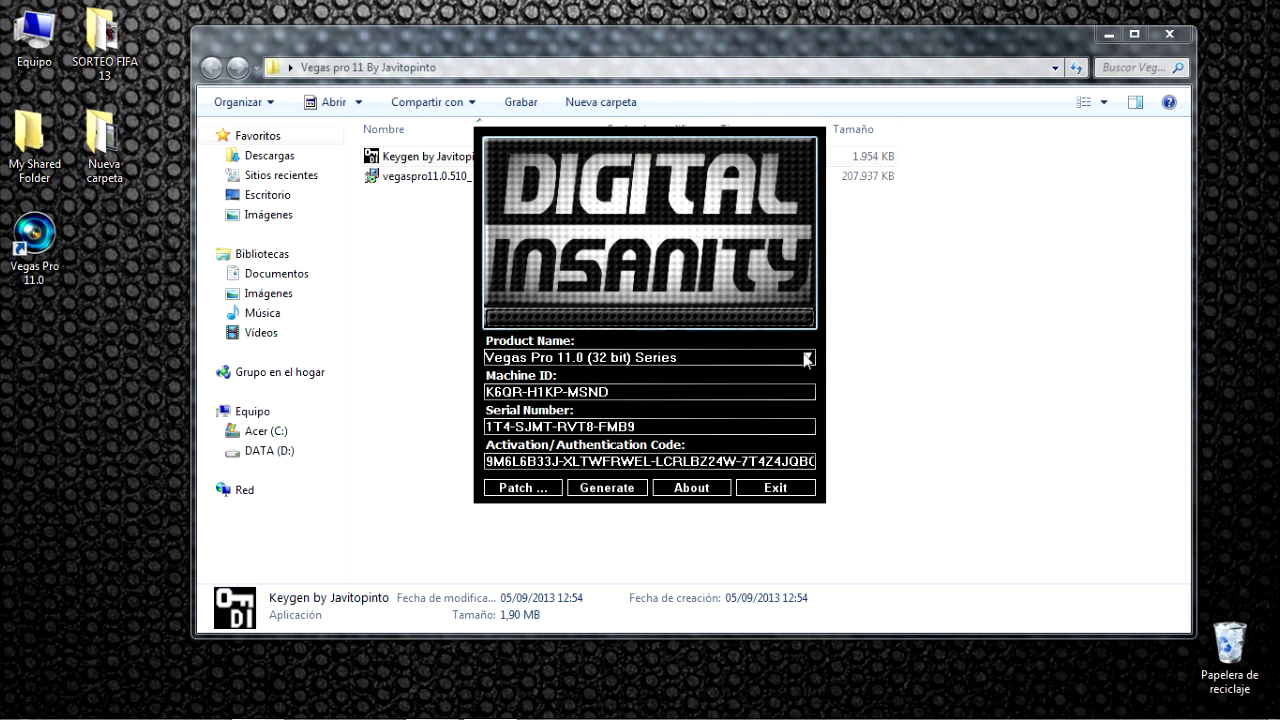
left_click(607, 488)
left_click(603, 488)
- Start the patch and choose Vegas Pro 11.0 under Archivos de programa (x86), Sony, as the program's installation directory
left_click(524, 488)
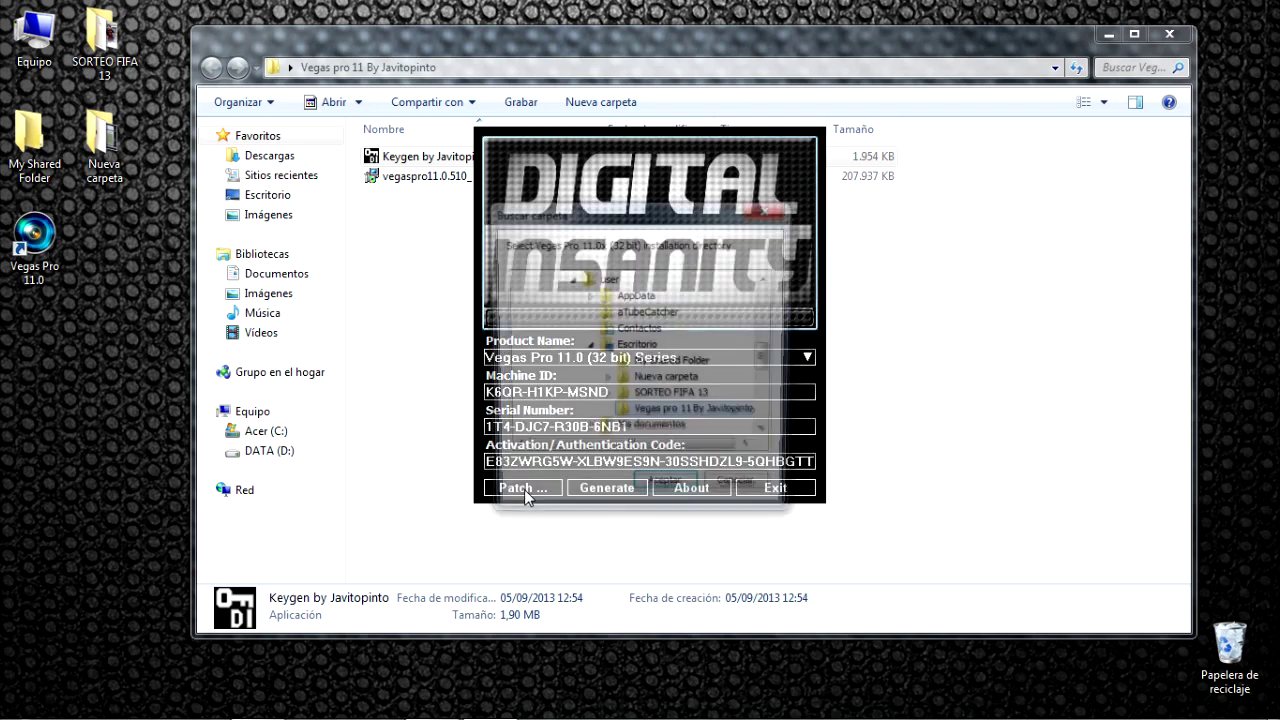
left_click_drag(763, 366, 766, 314)
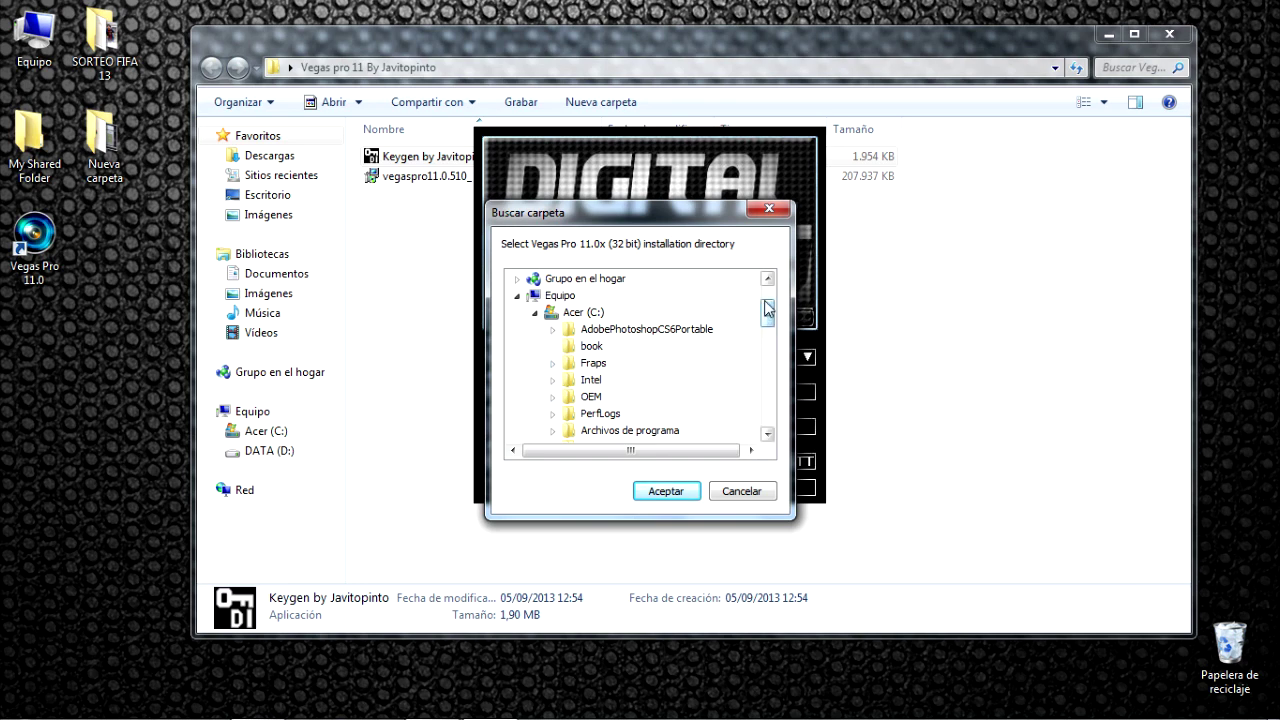
scroll(768, 312, "down", 1)
left_click(553, 396)
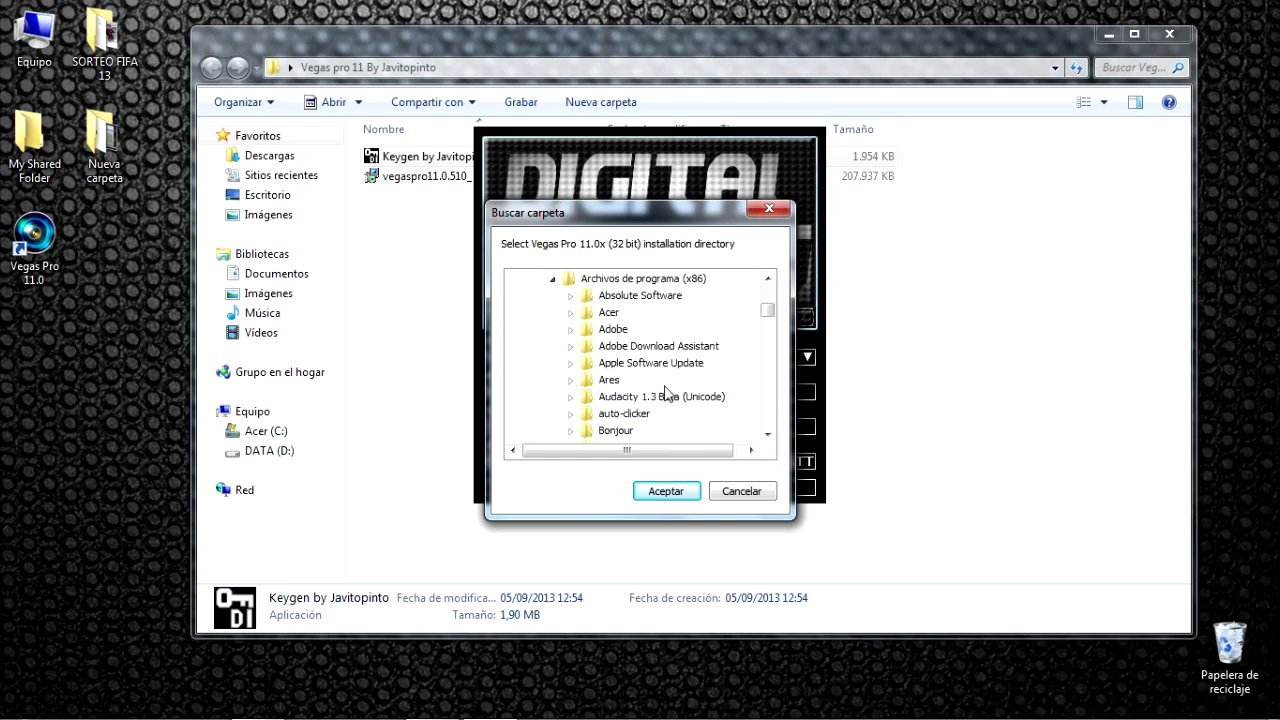
scroll(665, 392, "down", 15)
scroll(631, 402, "down", 5)
left_click(570, 397)
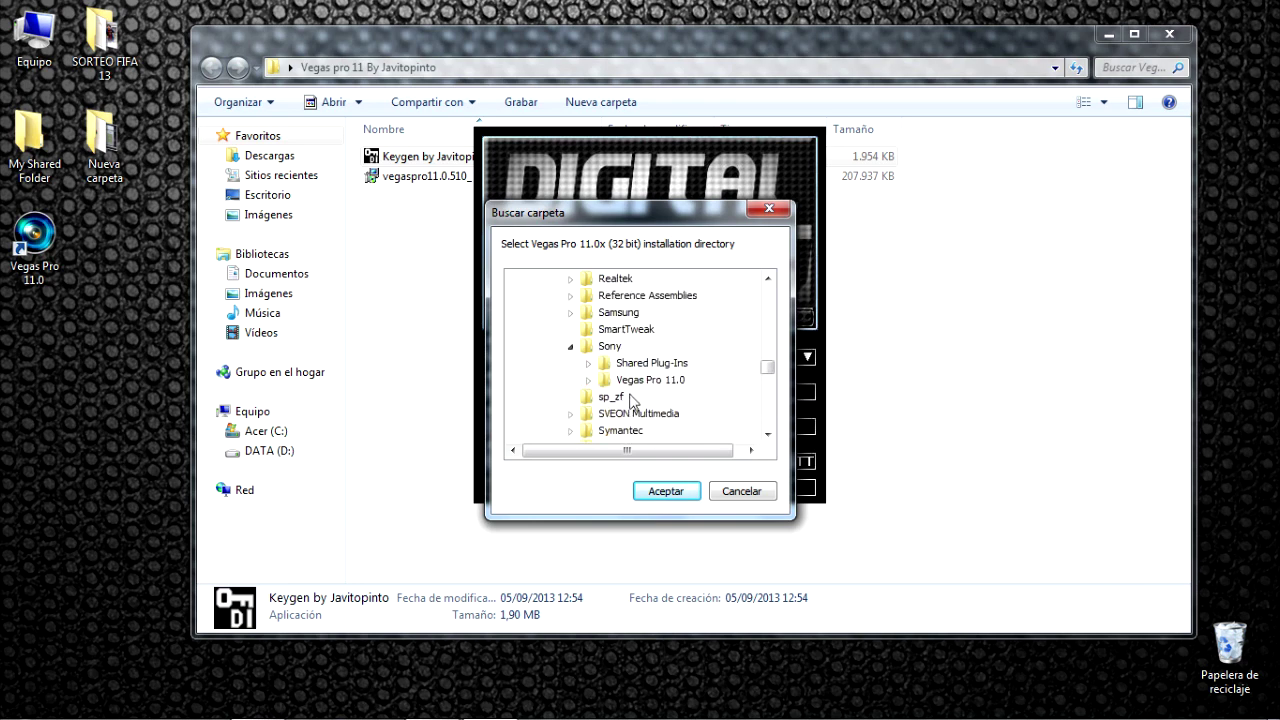
left_click(650, 381)
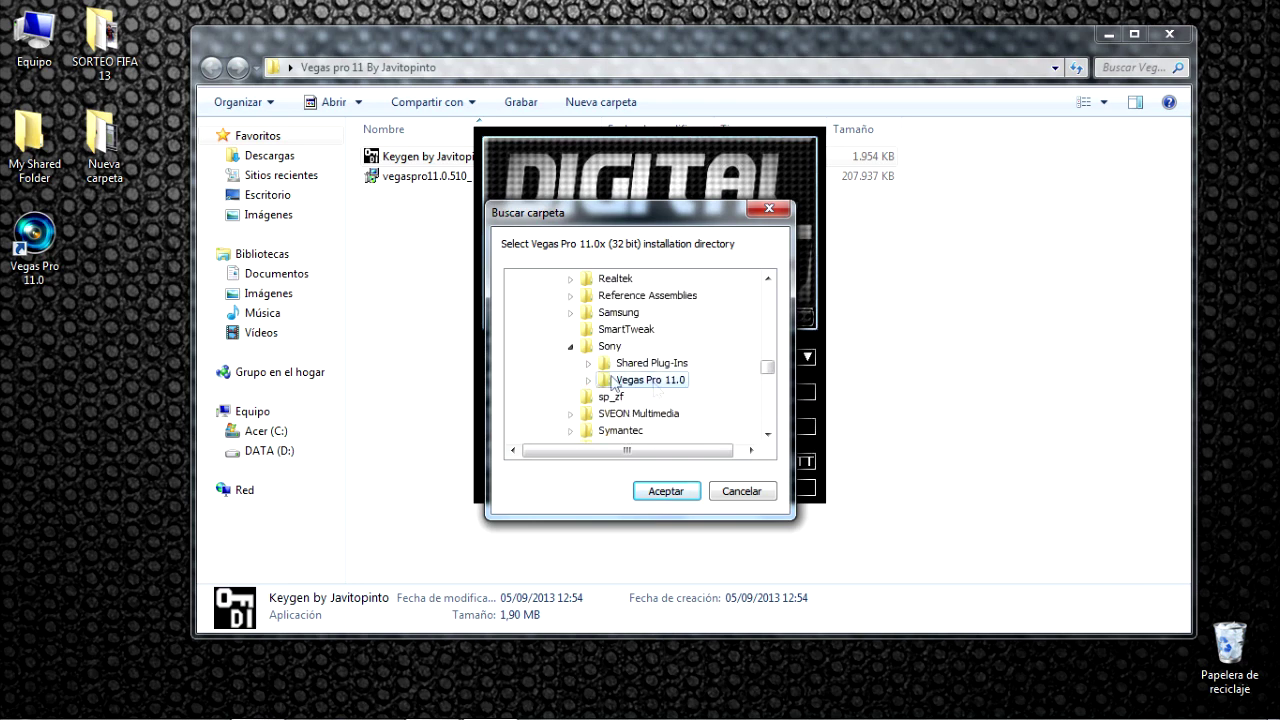
left_click(667, 492)
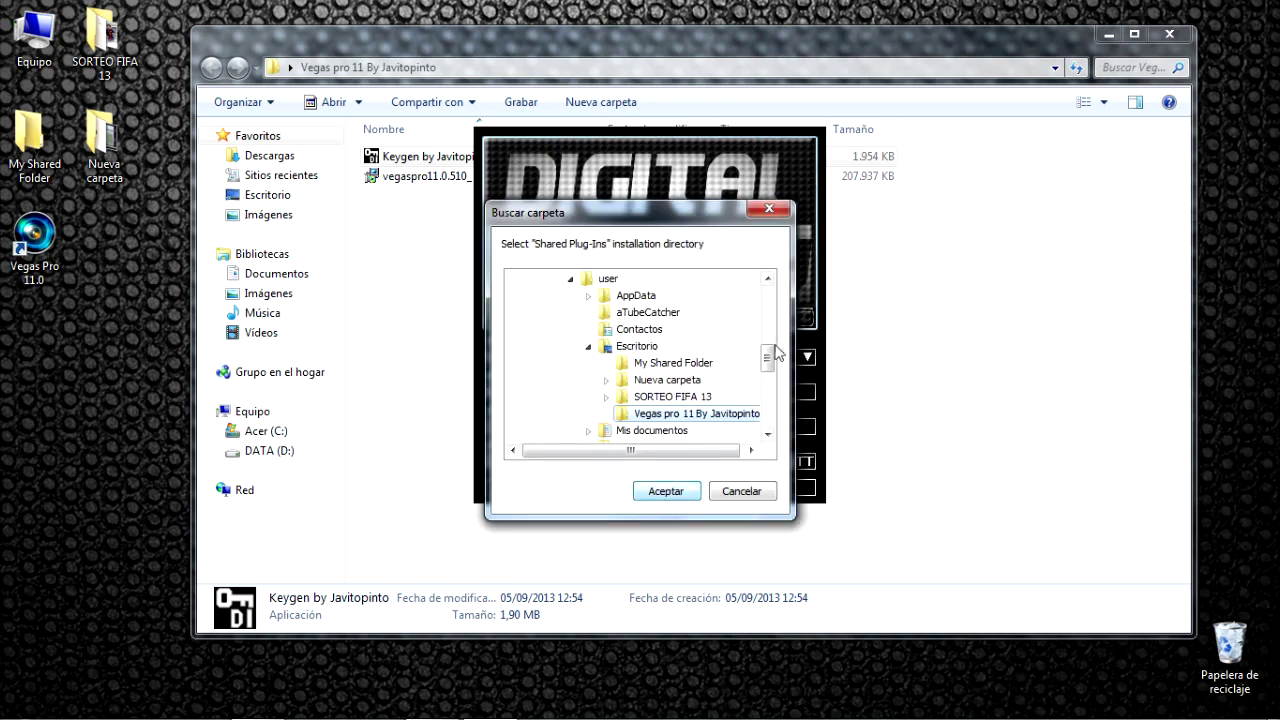
- Choose the Sony folder's Shared Plug-Ins subfolder as the plug-in installation directory and complete the patch
mouse_move(768, 365)
left_mouse_down()
mouse_move(767, 312)
mouse_move(767, 344)
left_mouse_up()
left_click(554, 331)
scroll(627, 385, "down", 5)
scroll(627, 385, "down", 12)
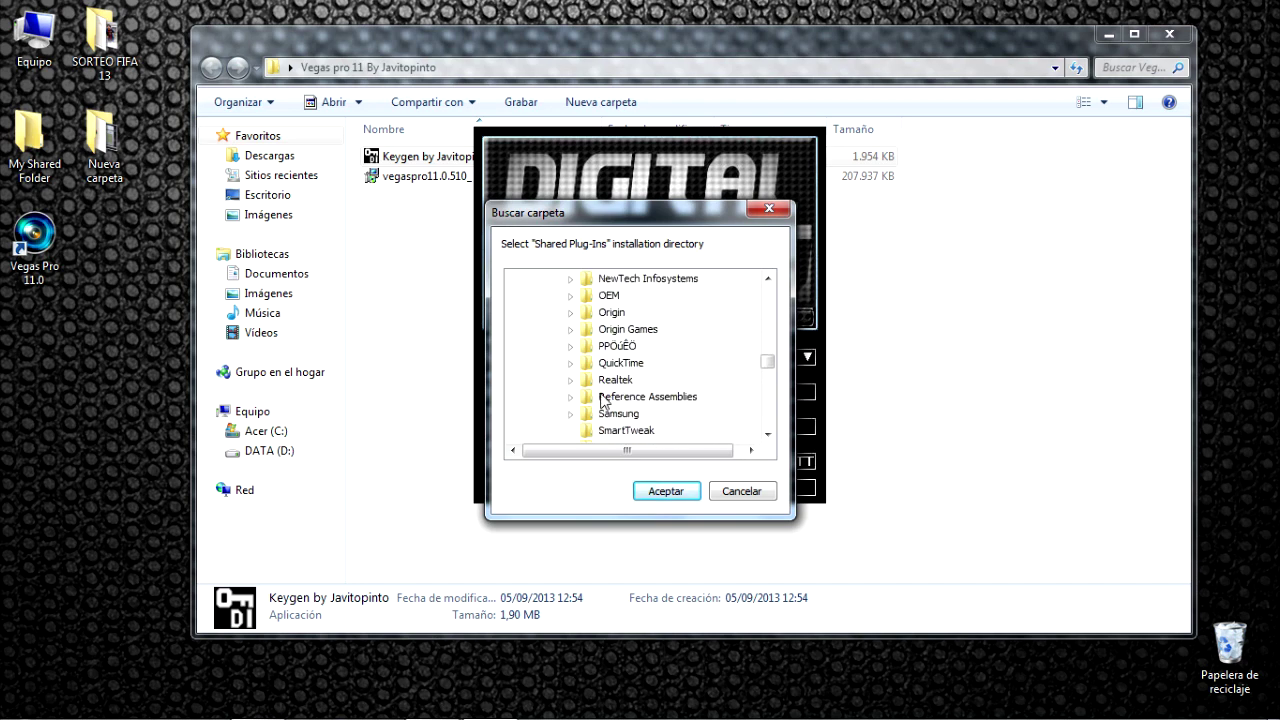
left_click(571, 347)
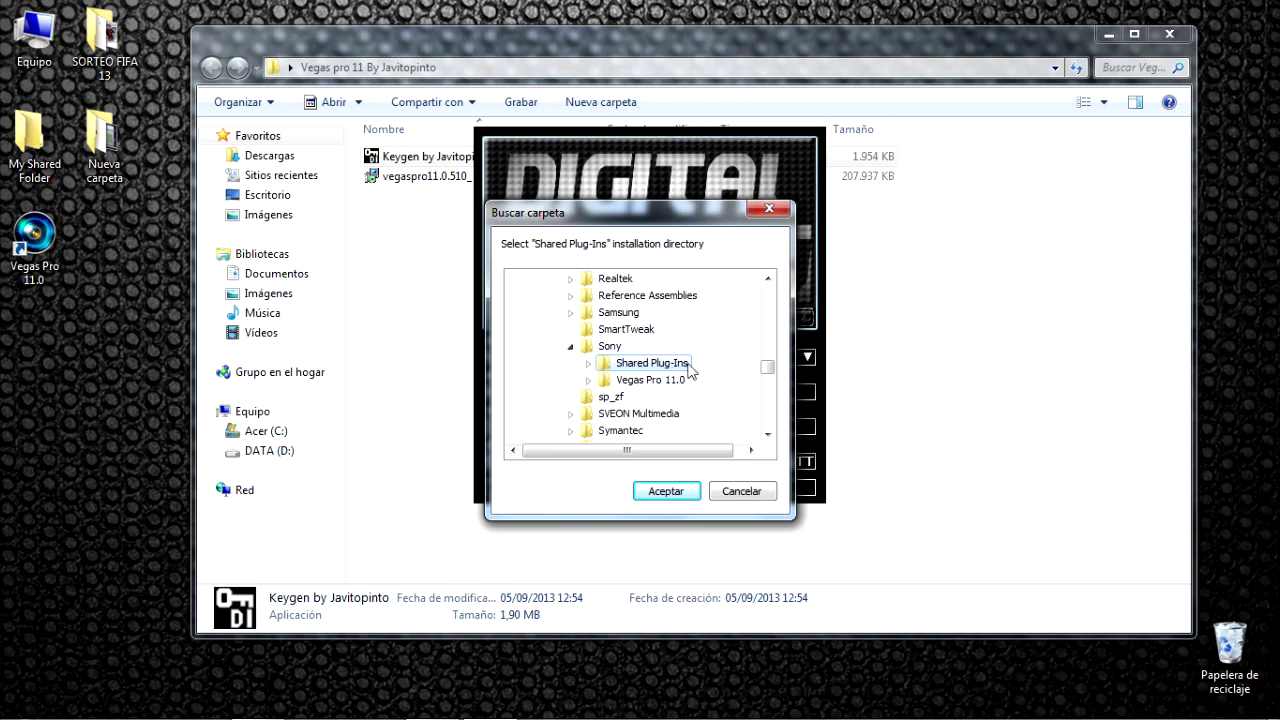
left_click(666, 491)
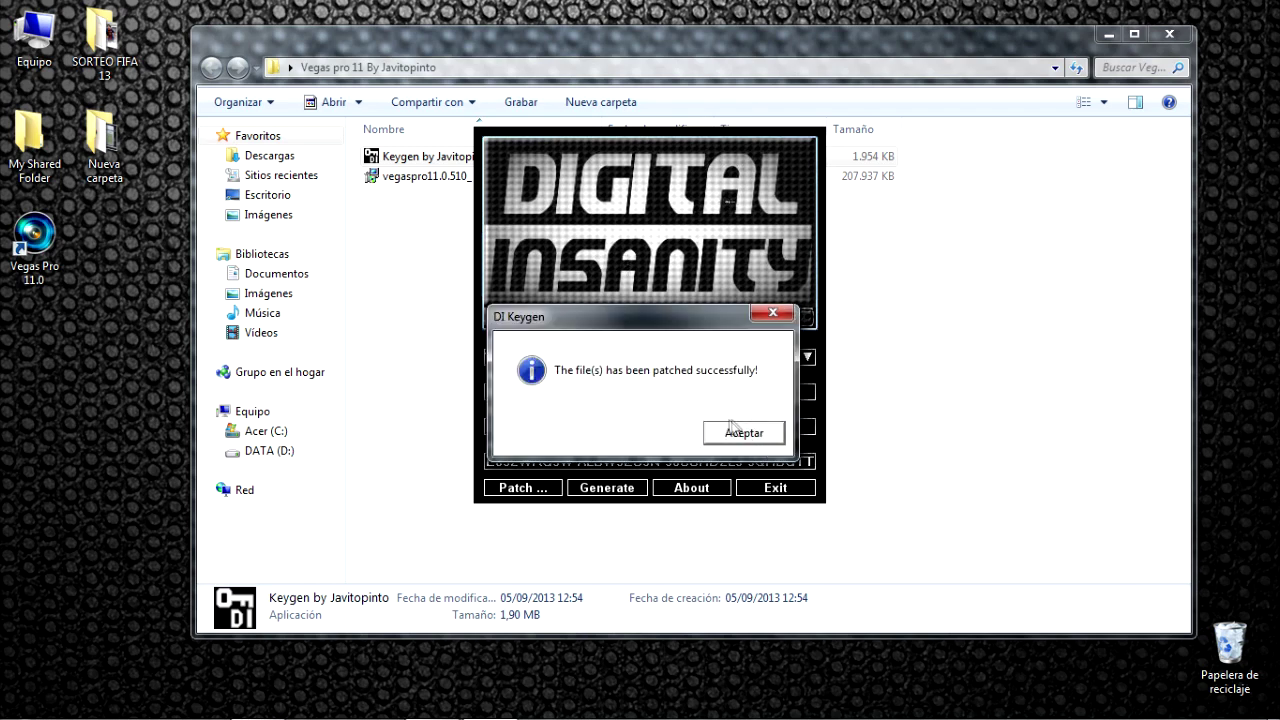
left_click(743, 433)
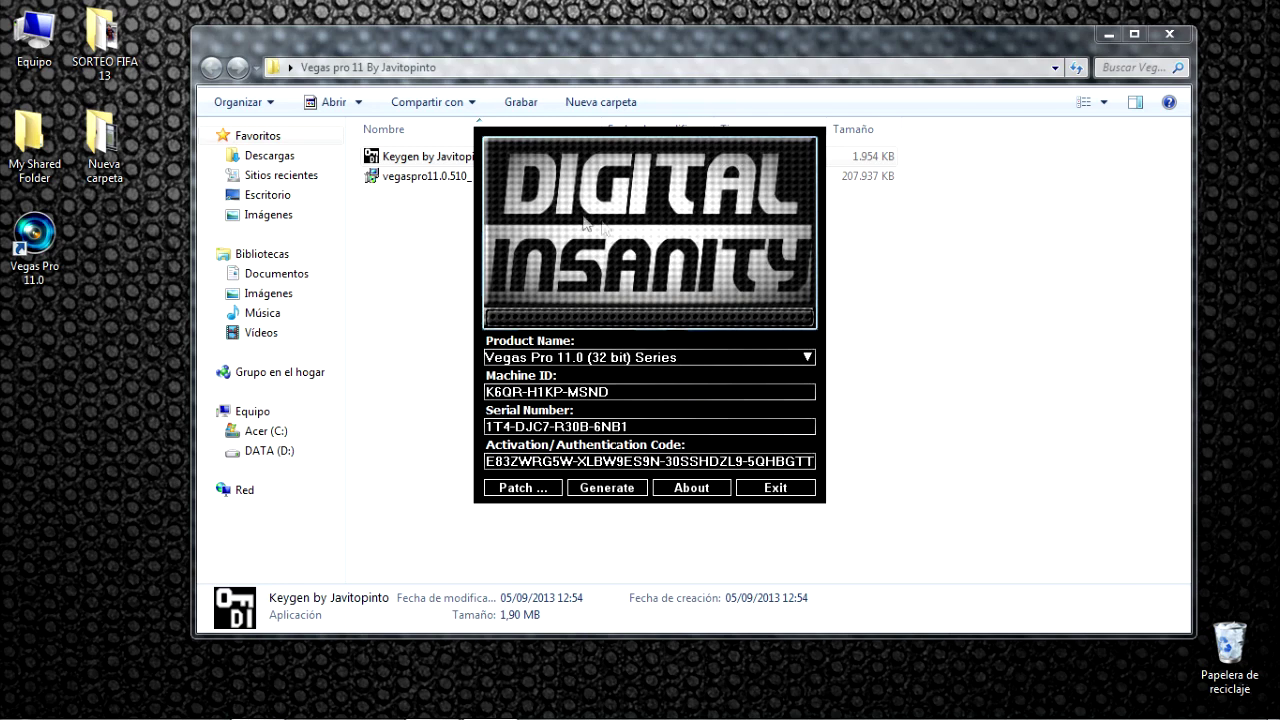
- Run Vegas Pro 11.0 as administrator from its desktop shortcut and place its registration window beside the keygen
left_click_drag(570, 224, 855, 222)
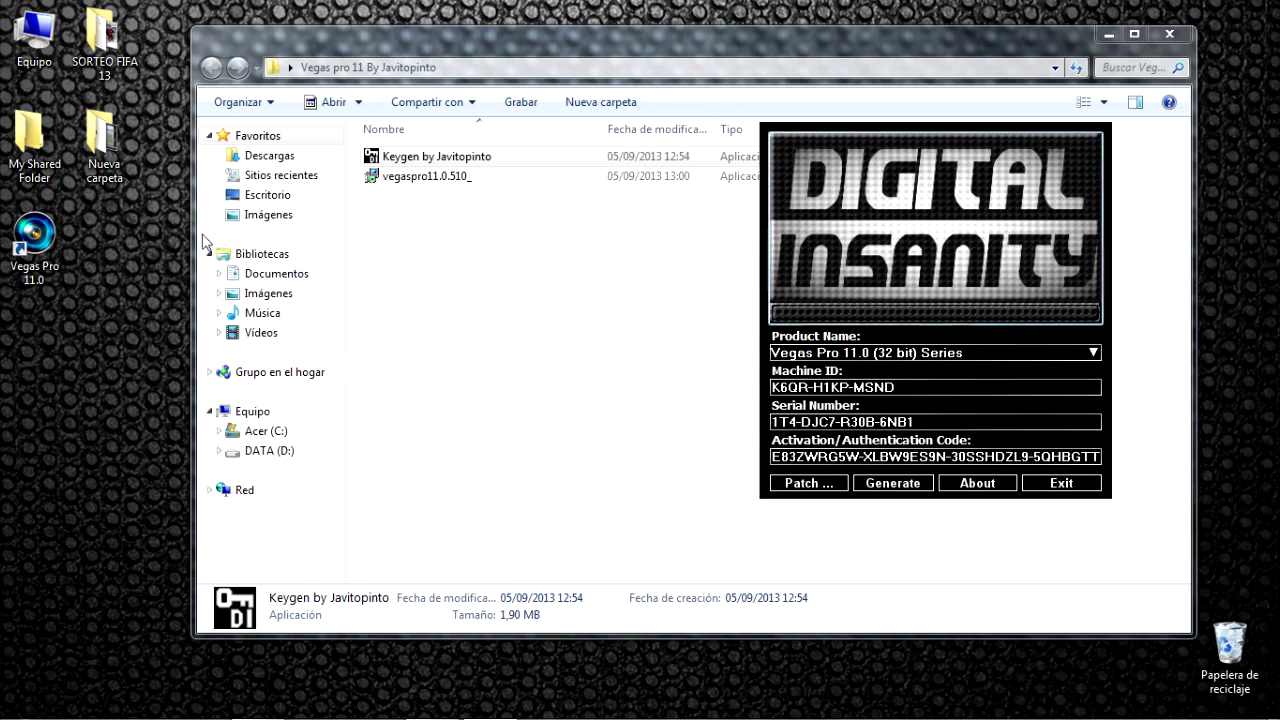
right_click(36, 256)
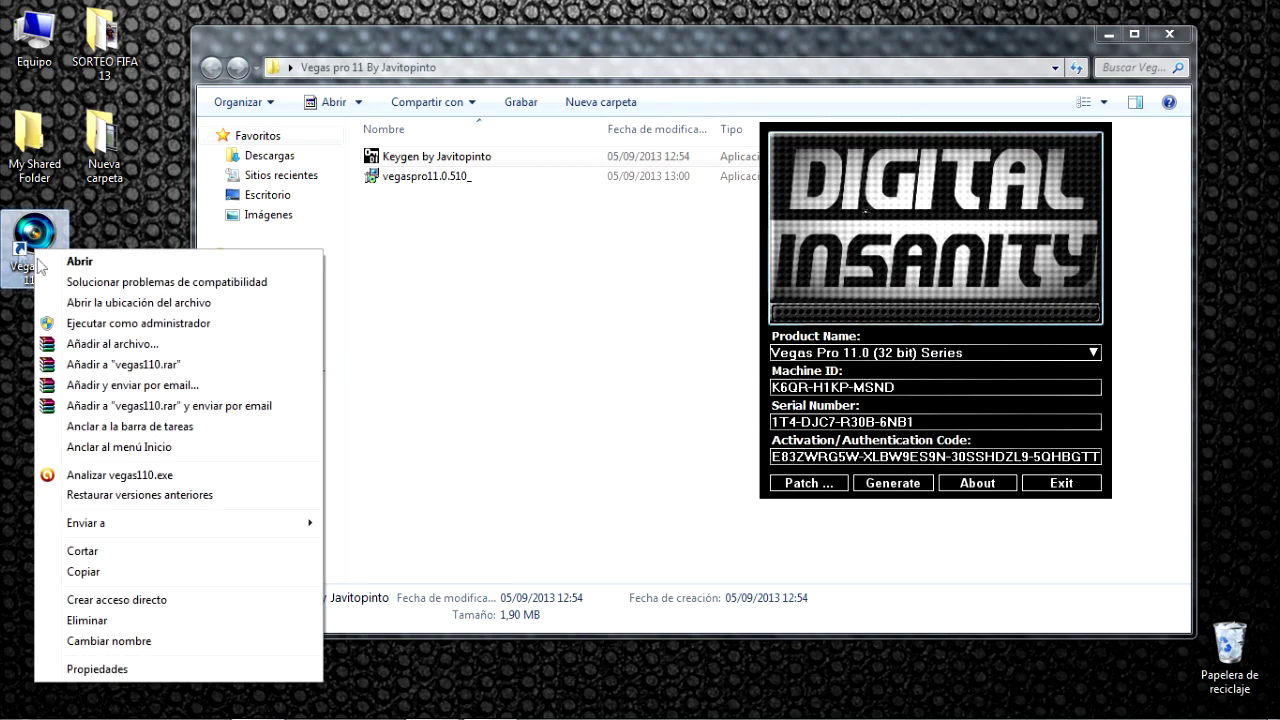
left_click(106, 323)
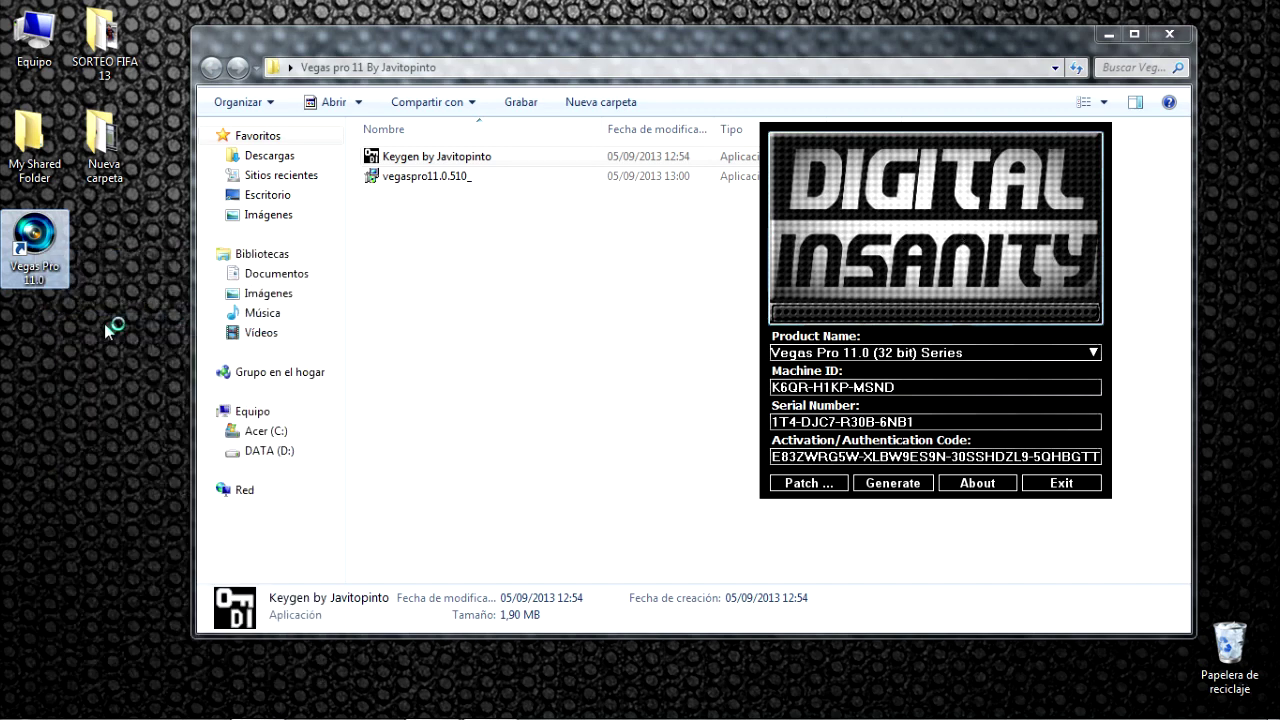
left_click_drag(568, 66, 381, 75)
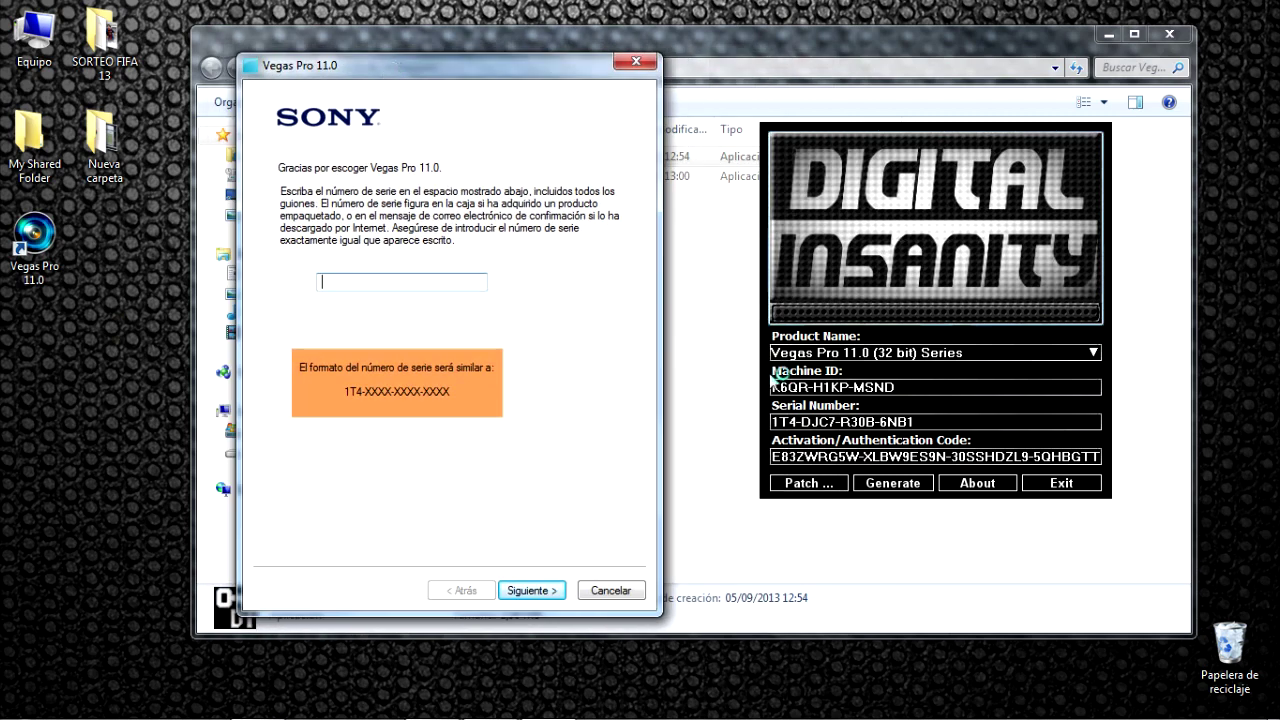
- Copy the generated serial number from the keygen into the registration window's serial number field and submit it
left_click(970, 428)
left_click_drag(970, 428, 731, 423)
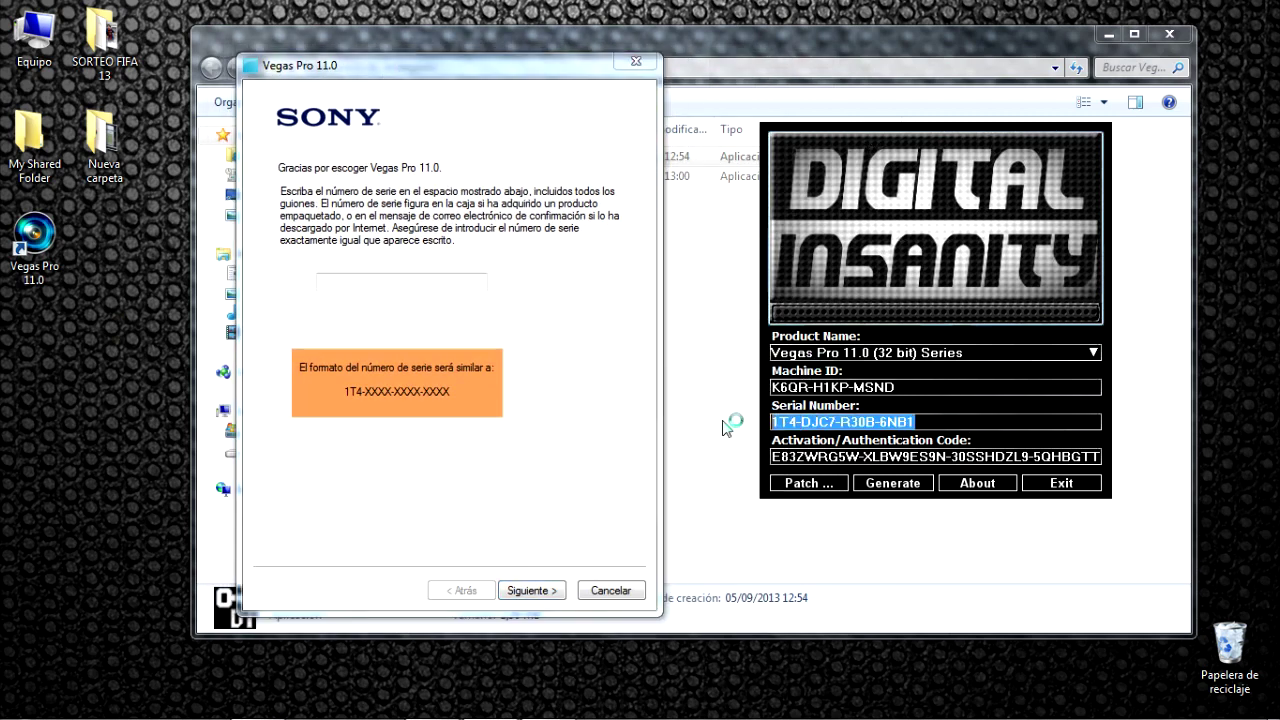
right_click(885, 425)
left_click(960, 484)
right_click(360, 283)
left_click(406, 364)
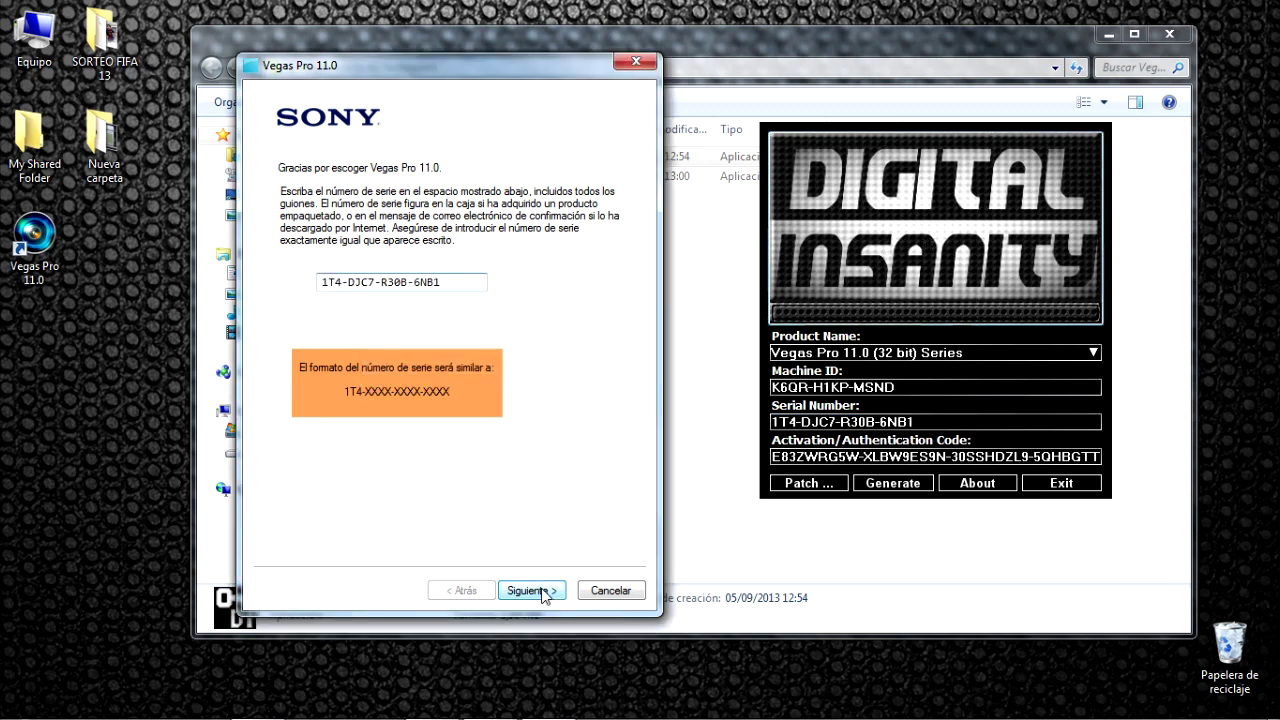
left_click(531, 590)
- Choose to register from another computer and accept the privacy policy terms in the registration form
left_click(496, 308)
left_click(730, 592)
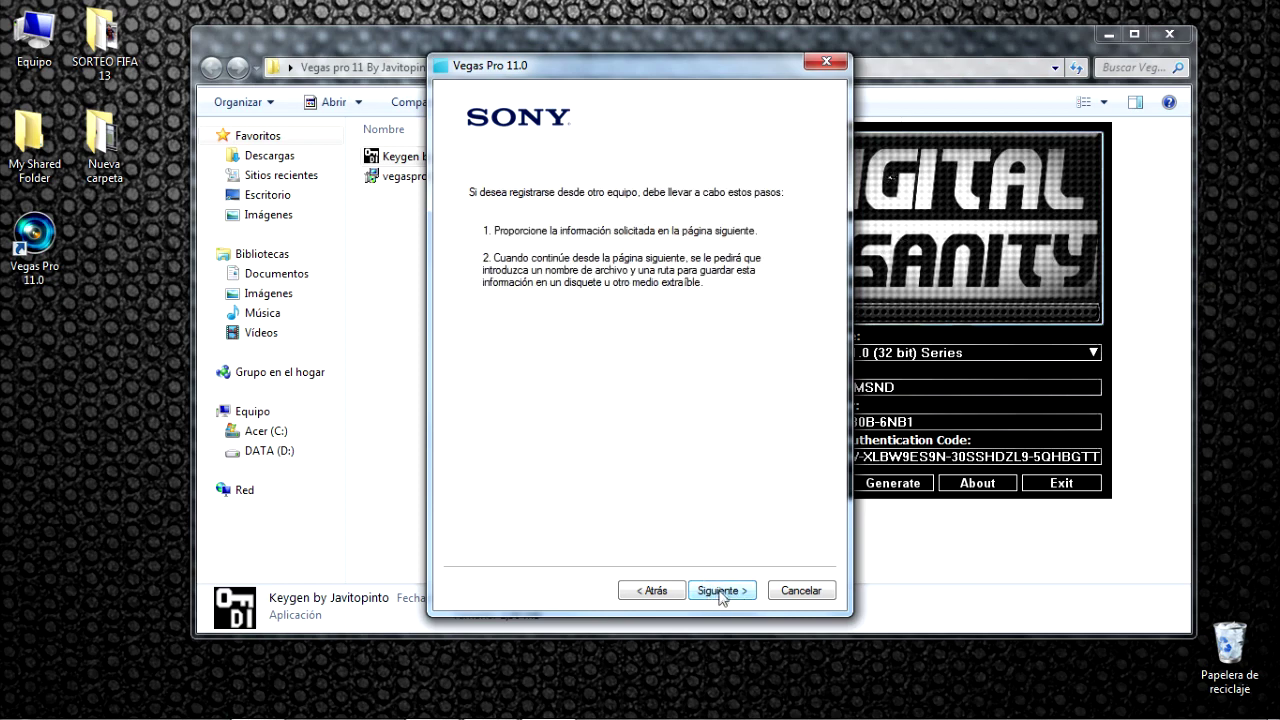
left_click(722, 591)
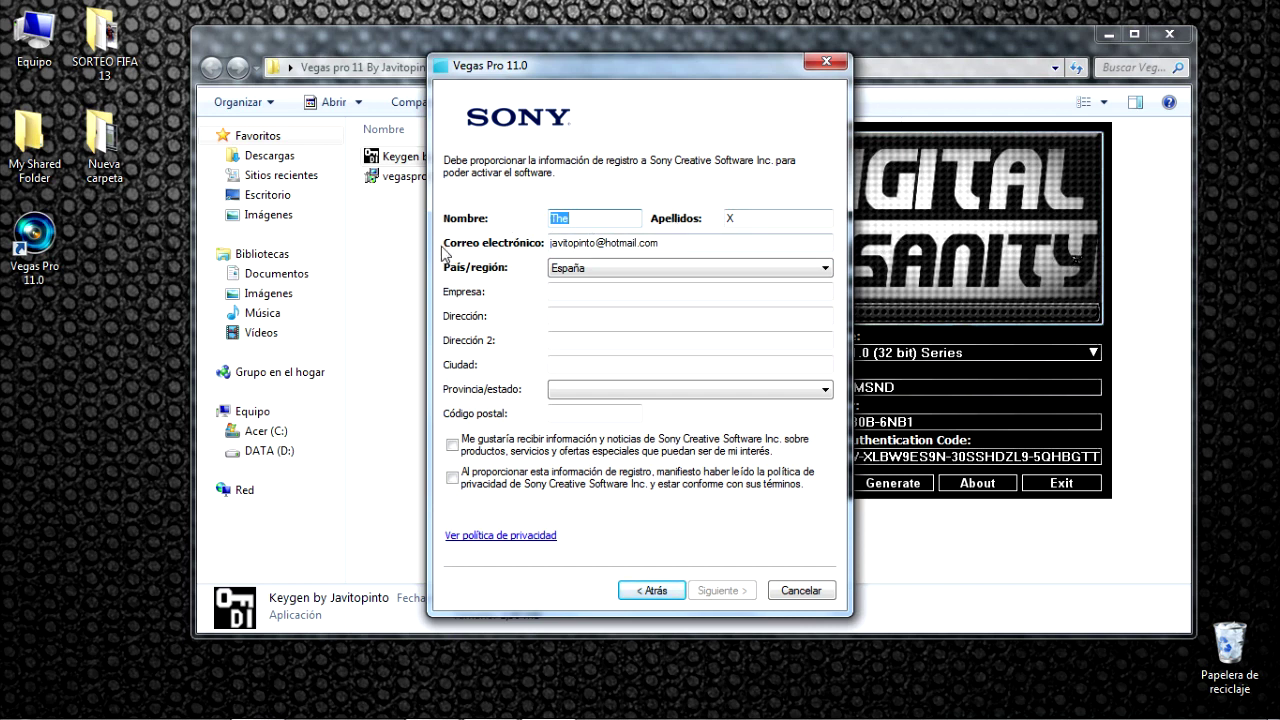
left_click(451, 445)
left_click(452, 479)
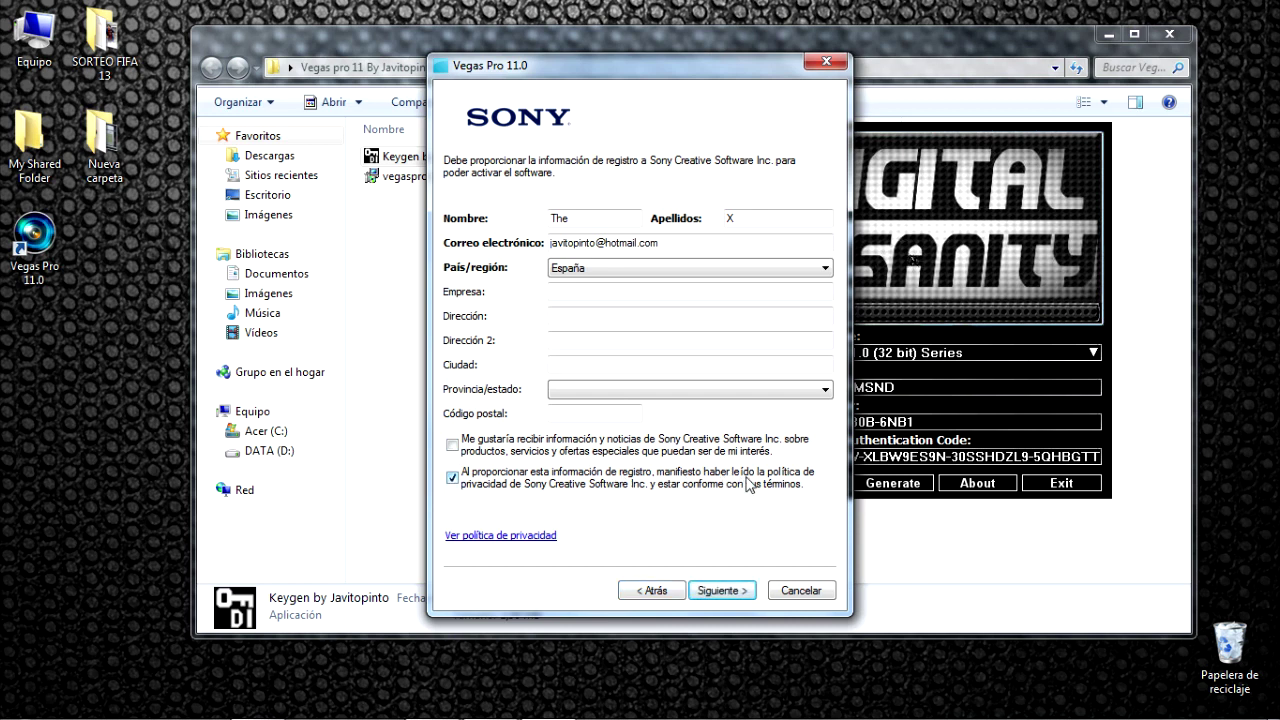
- Save the registration information as the HTML file Registrar Vegas Pro in Mis documentos, replacing the existing file
left_click(708, 592)
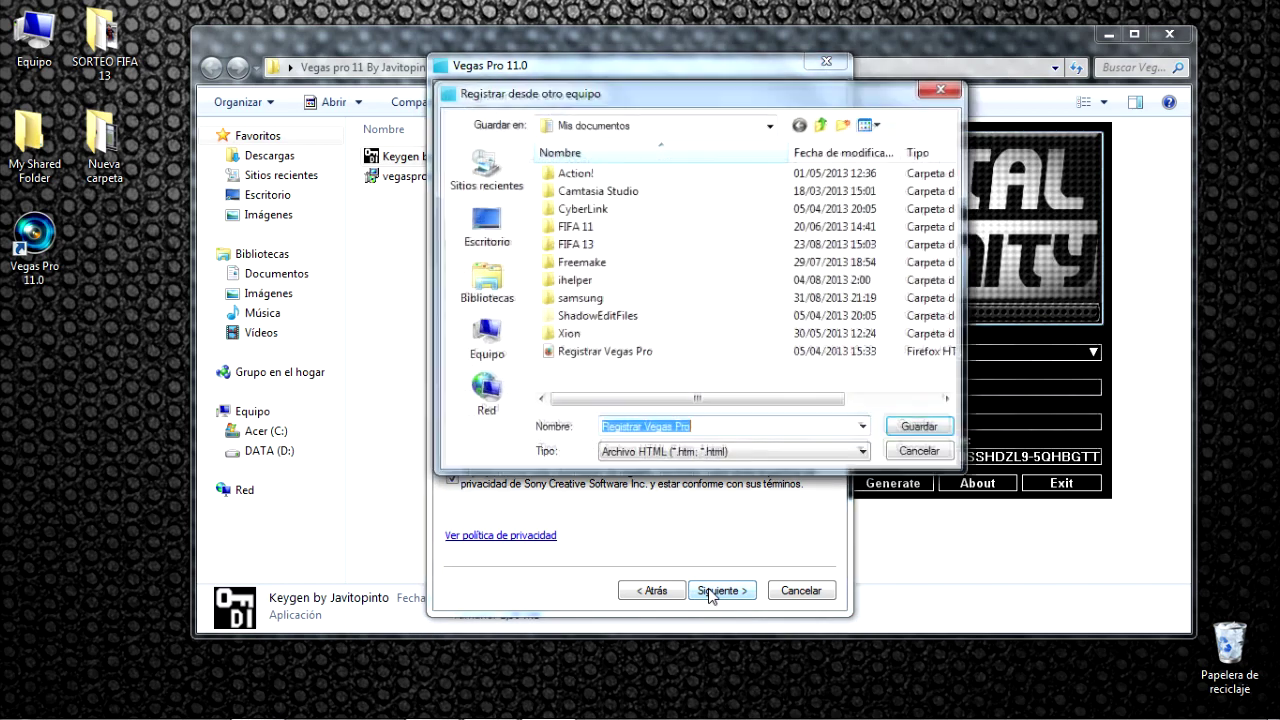
left_click(905, 427)
left_click(686, 371)
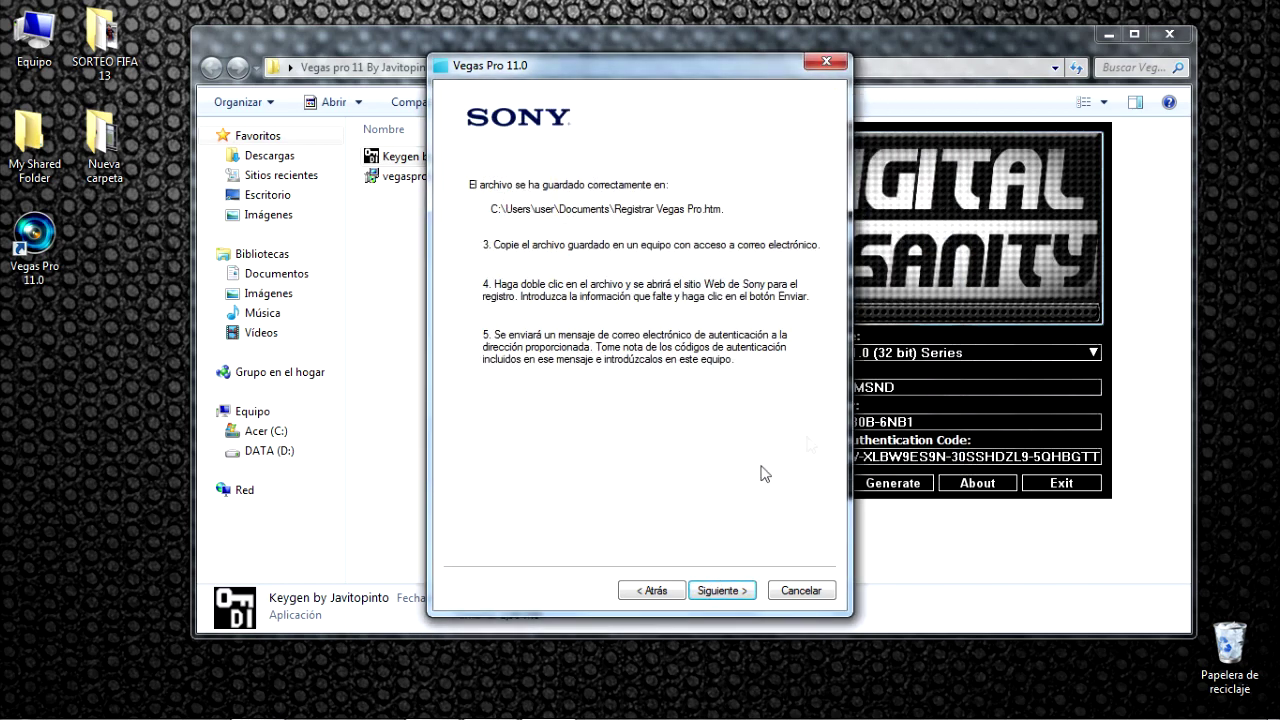
- Copy the keygen's full activation code into the registration window's authentication code field and finish the registration
left_click(722, 590)
left_click_drag(700, 62, 491, 87)
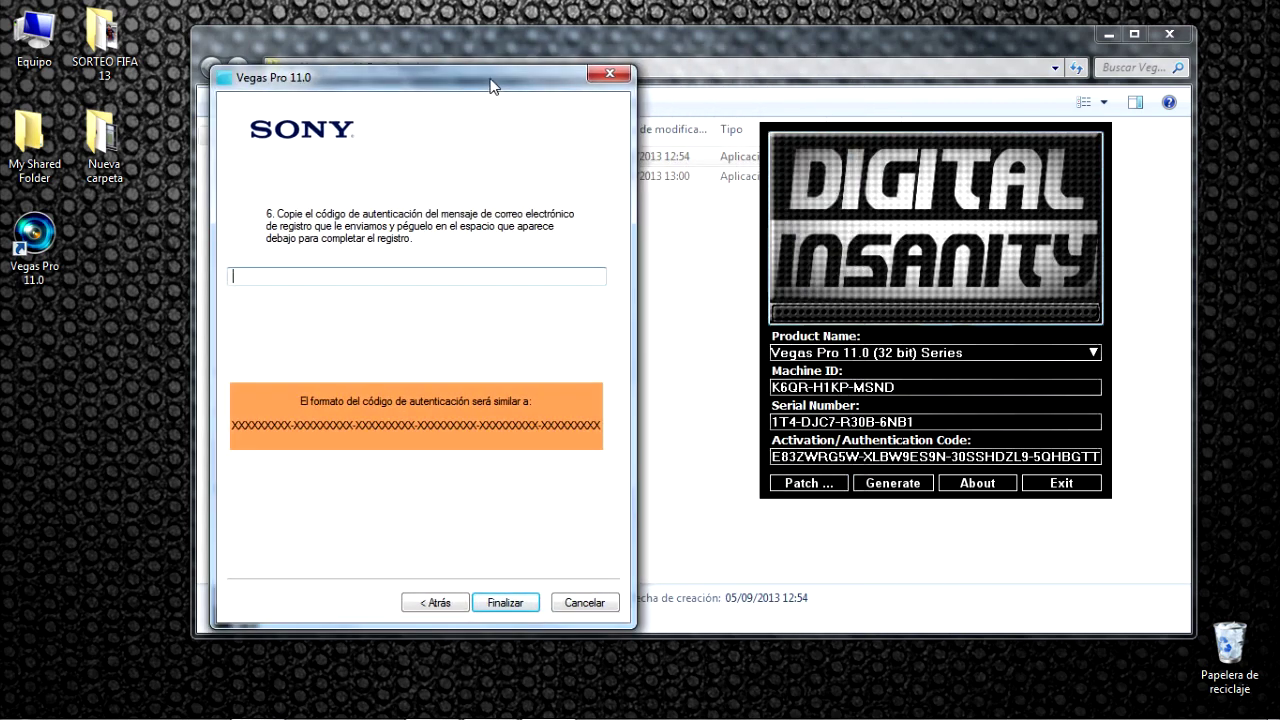
right_click(901, 456)
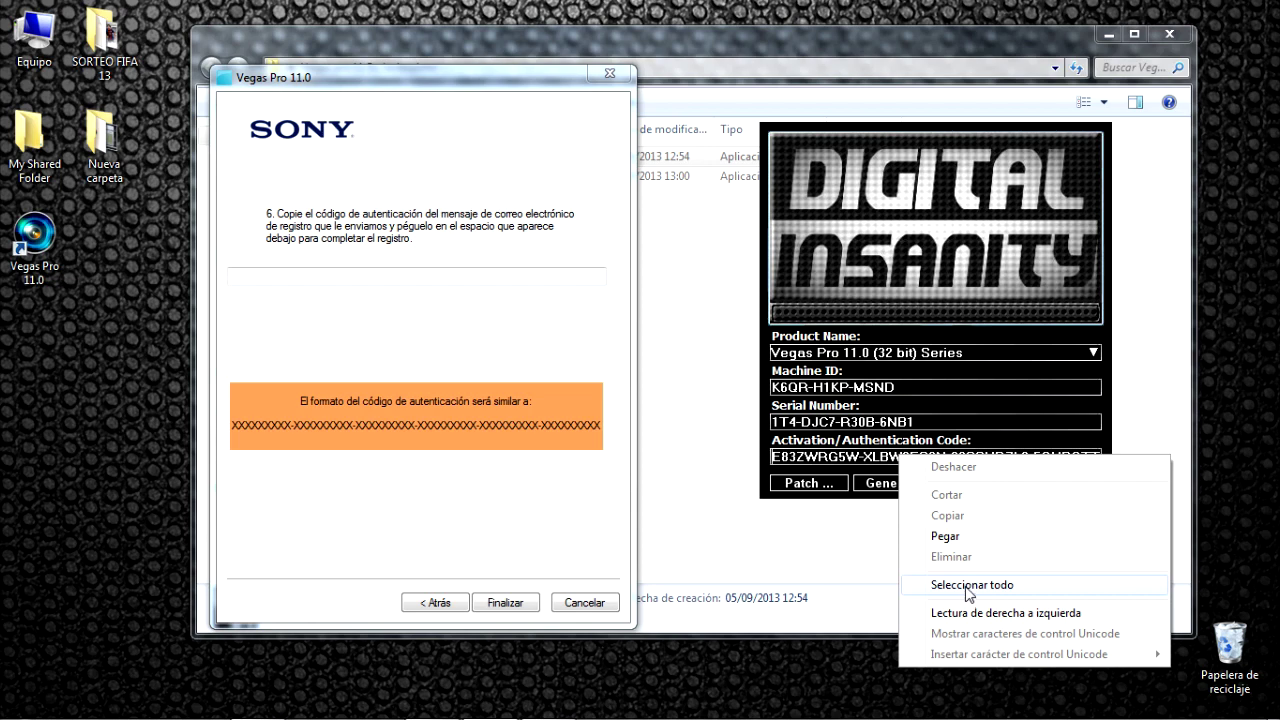
left_click(968, 587)
right_click(933, 461)
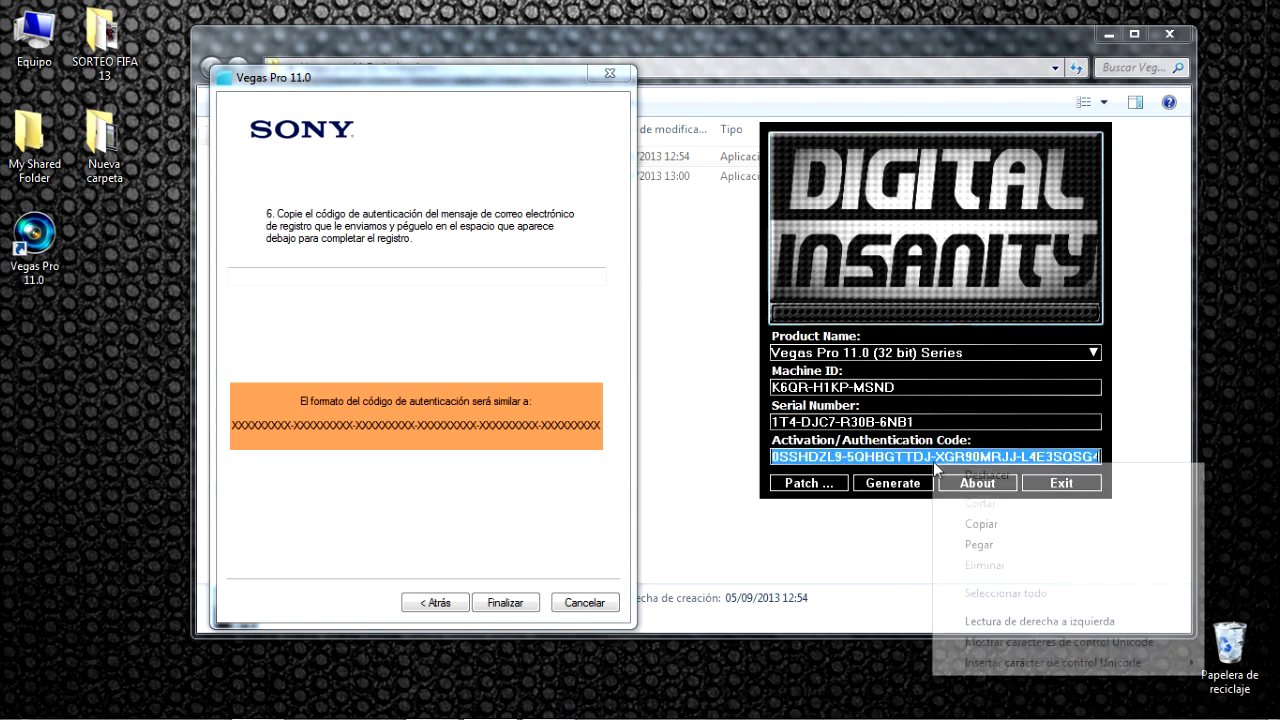
left_click(988, 525)
left_click(370, 276)
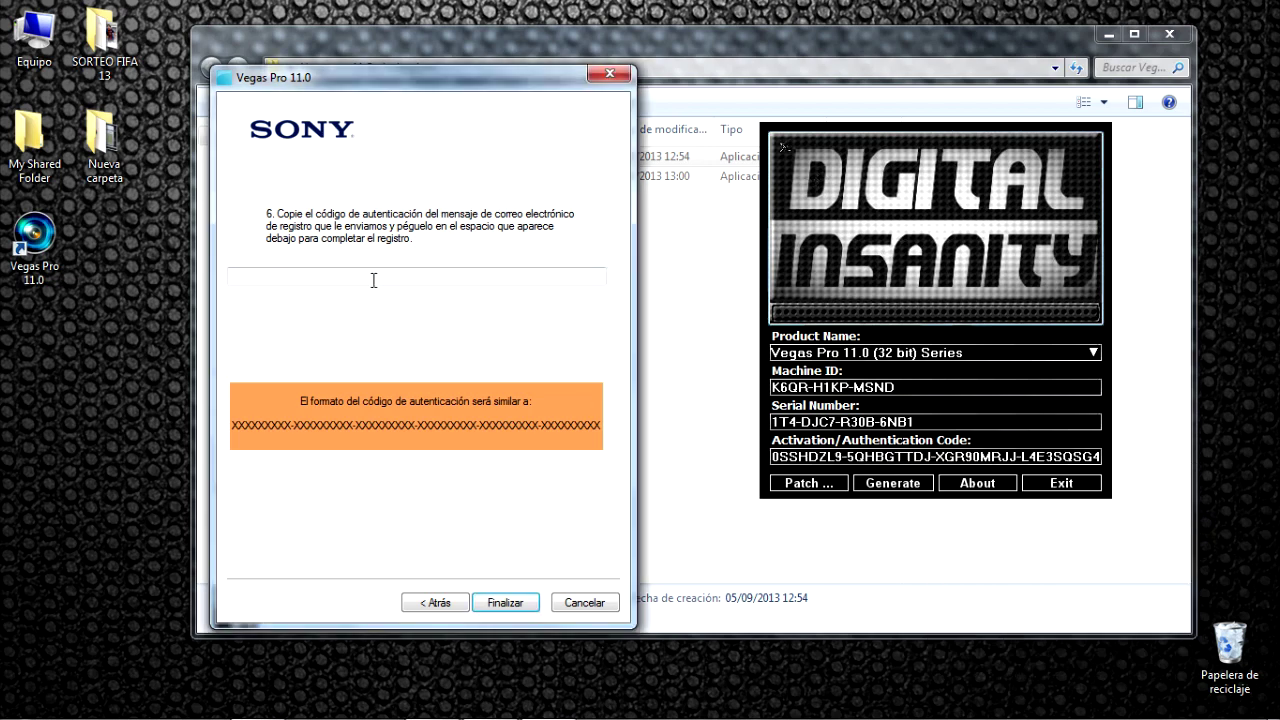
right_click(376, 280)
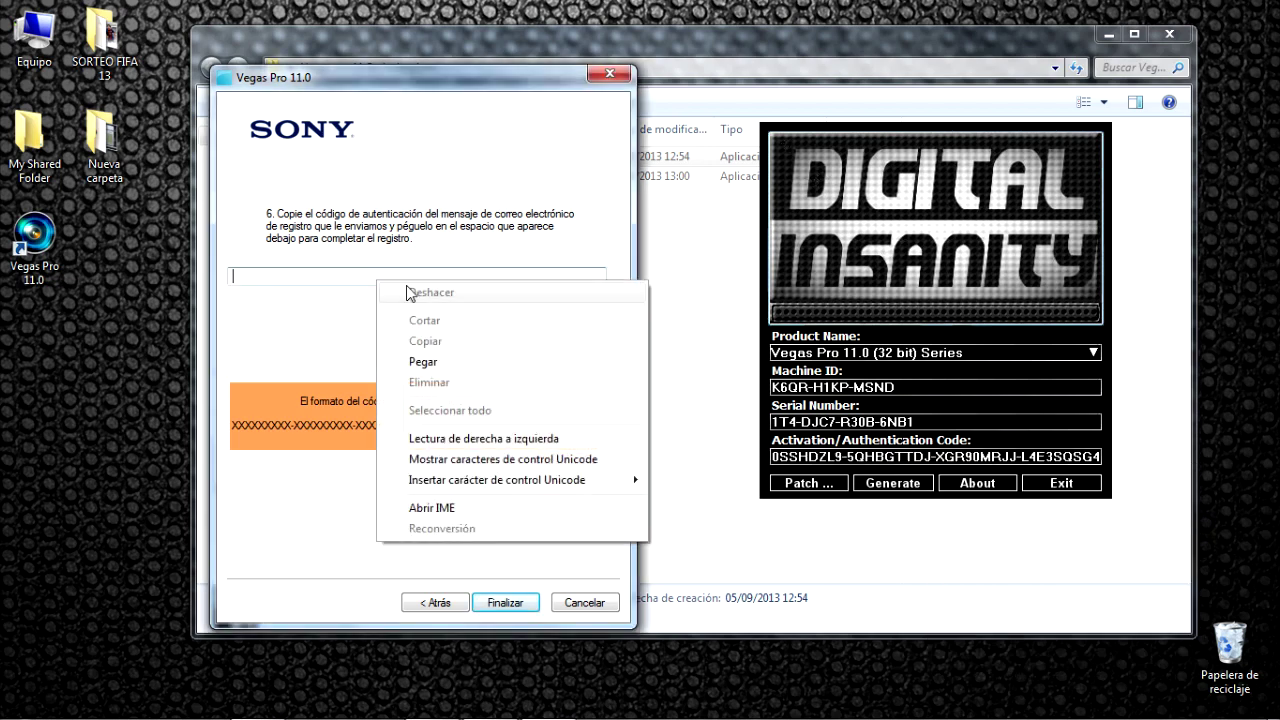
left_click(422, 362)
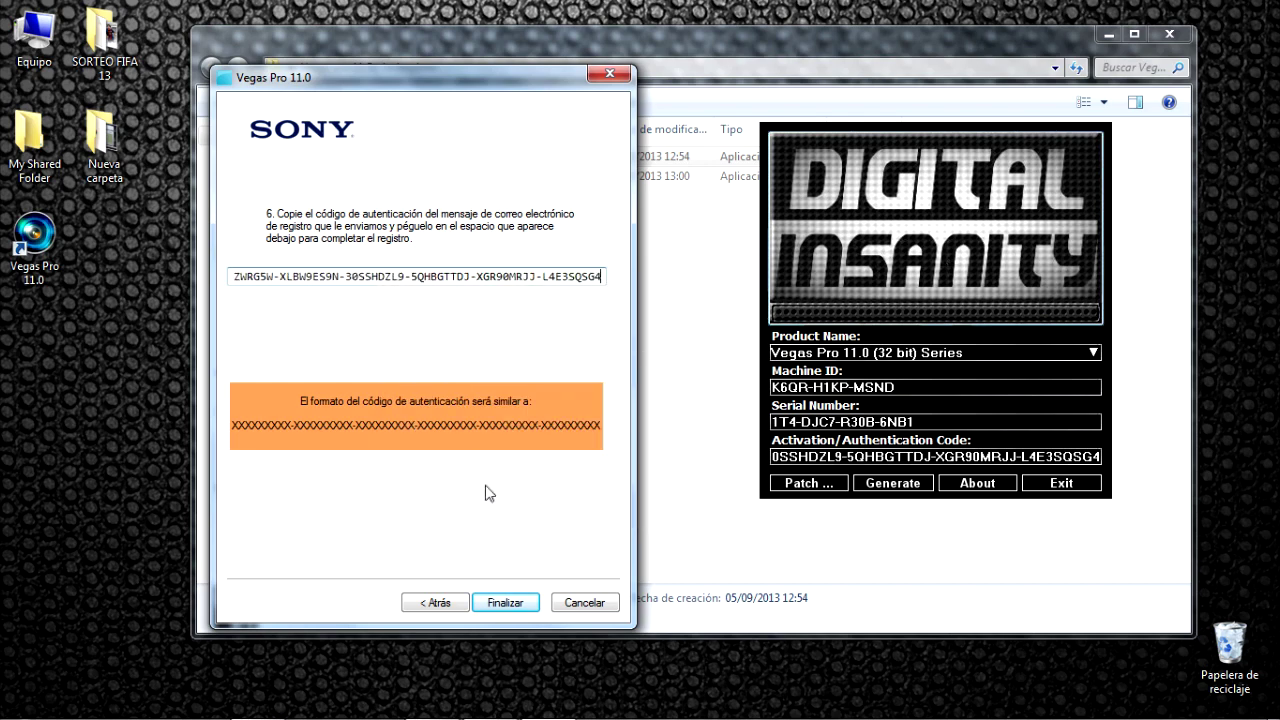
left_click(505, 602)
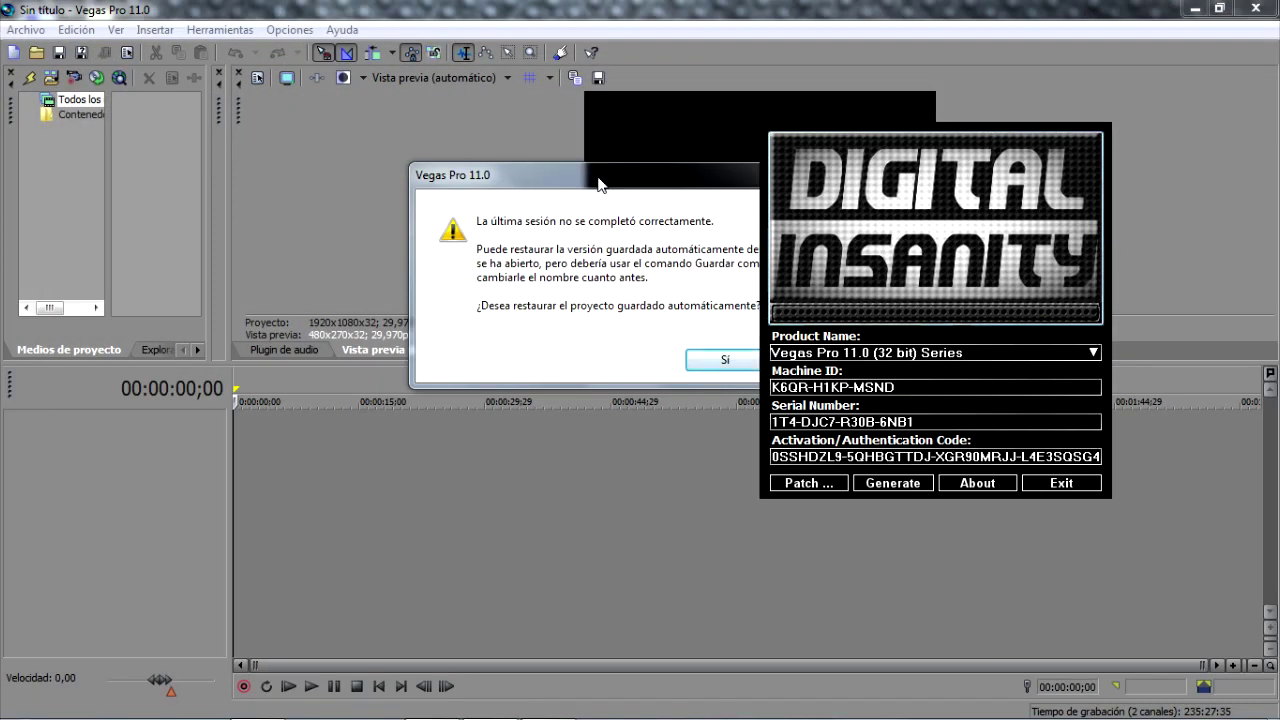
- Accept restoring the automatically saved project, then bring the keygen forward and exit it
left_click(694, 358)
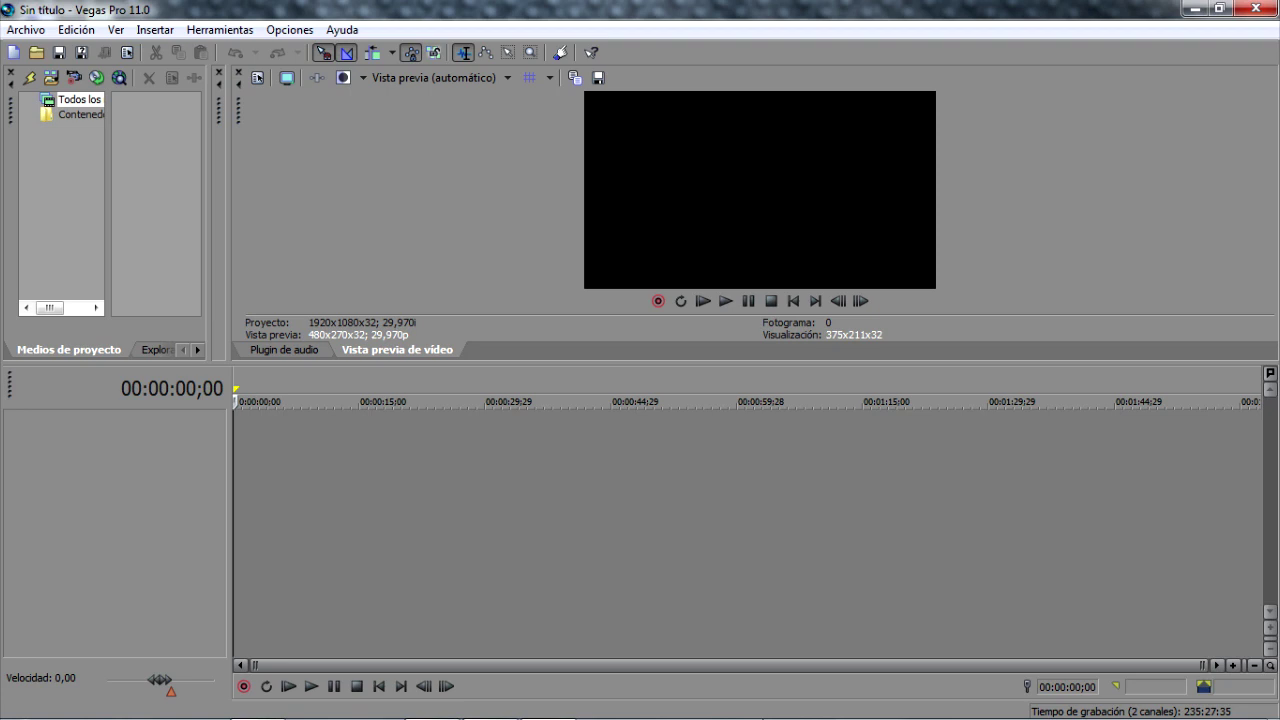
left_click(492, 702)
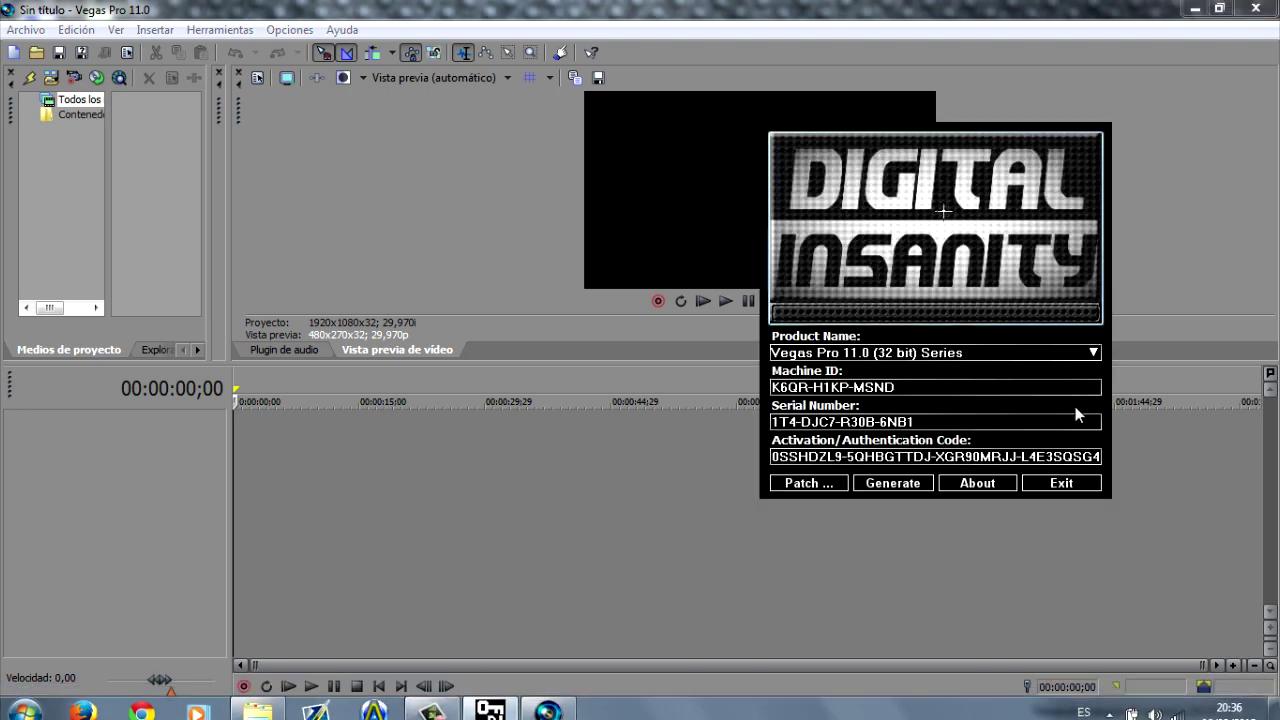
left_click(1062, 485)
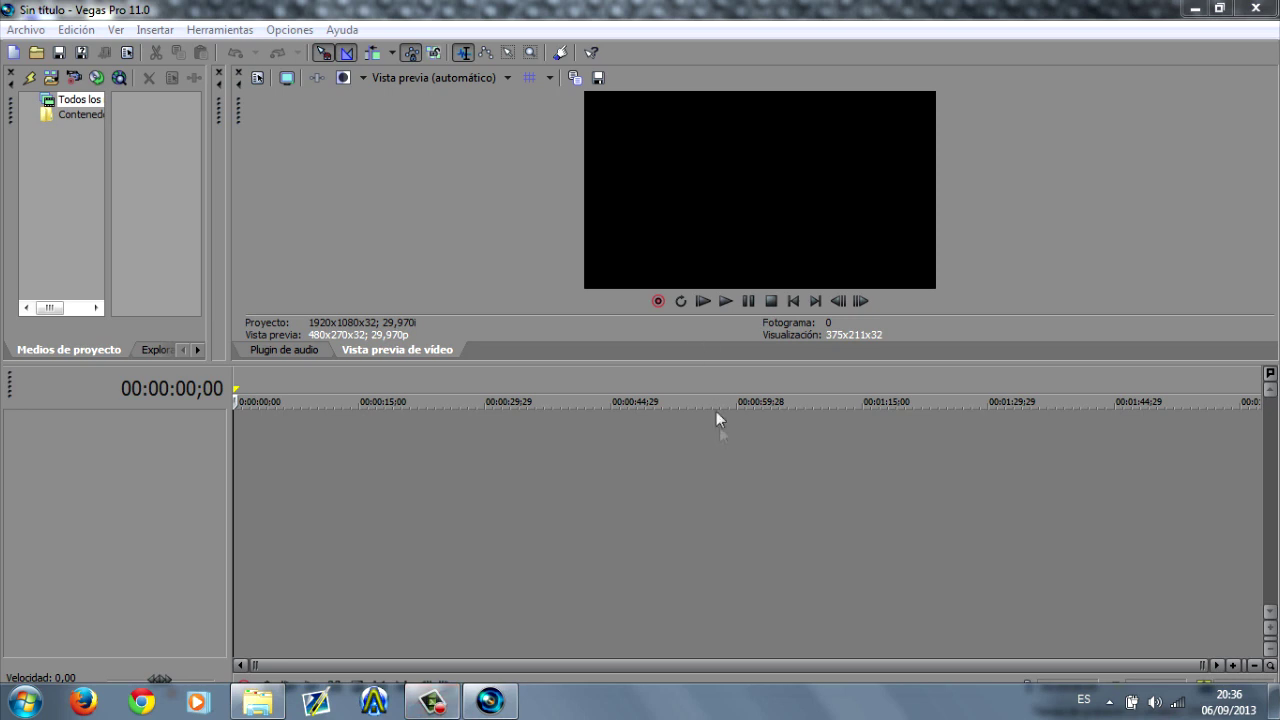
- Move the timeline cursor to 00:00:47;10 and return it to the start of the project
left_click(630, 518)
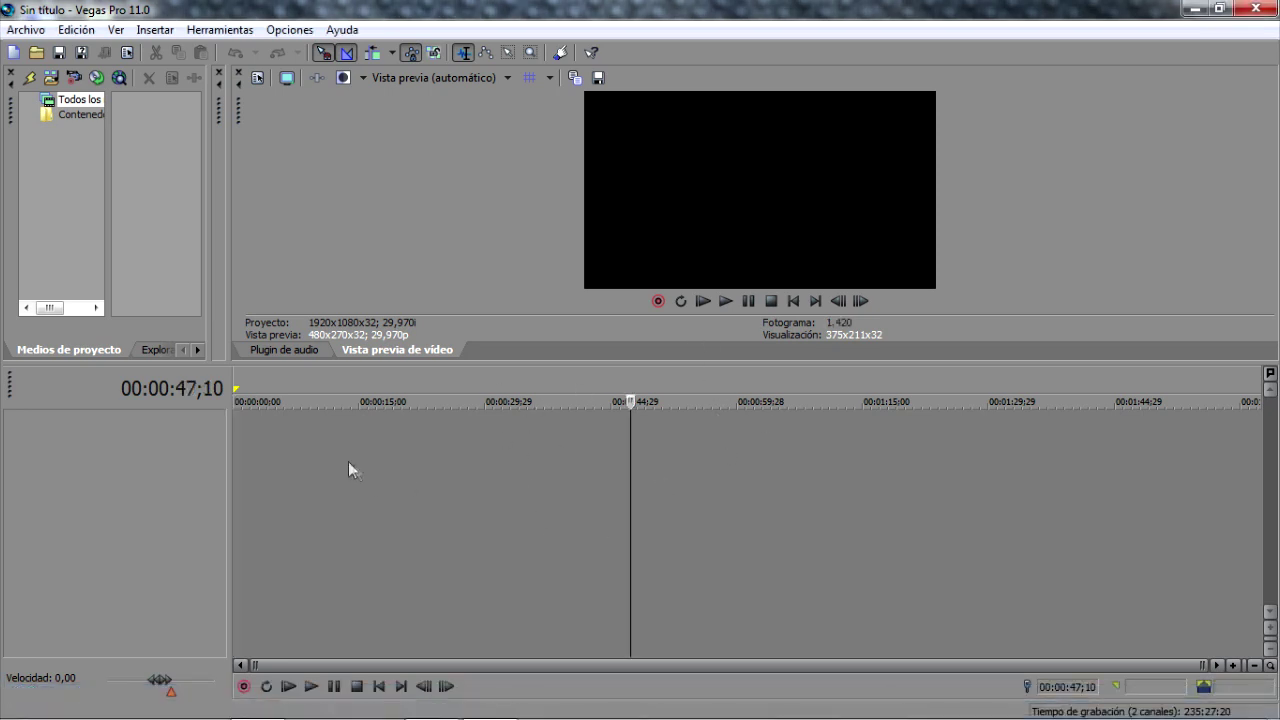
left_click_drag(632, 475, 129, 466)
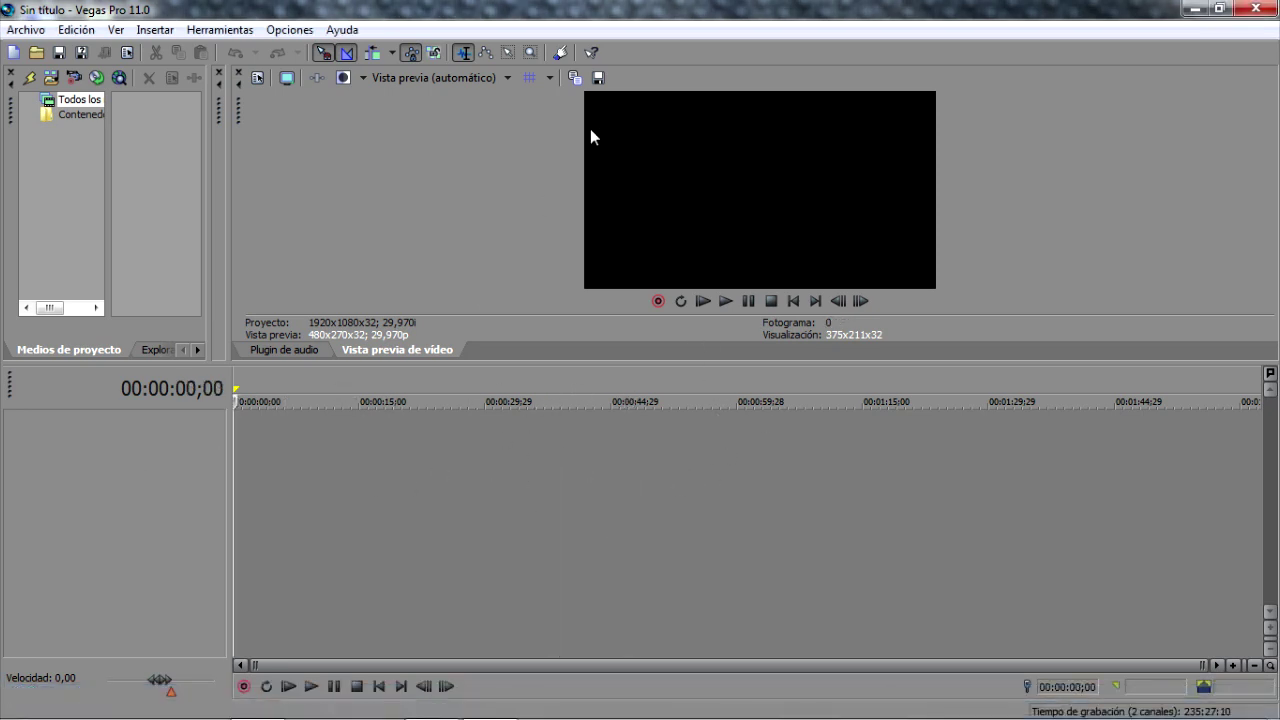